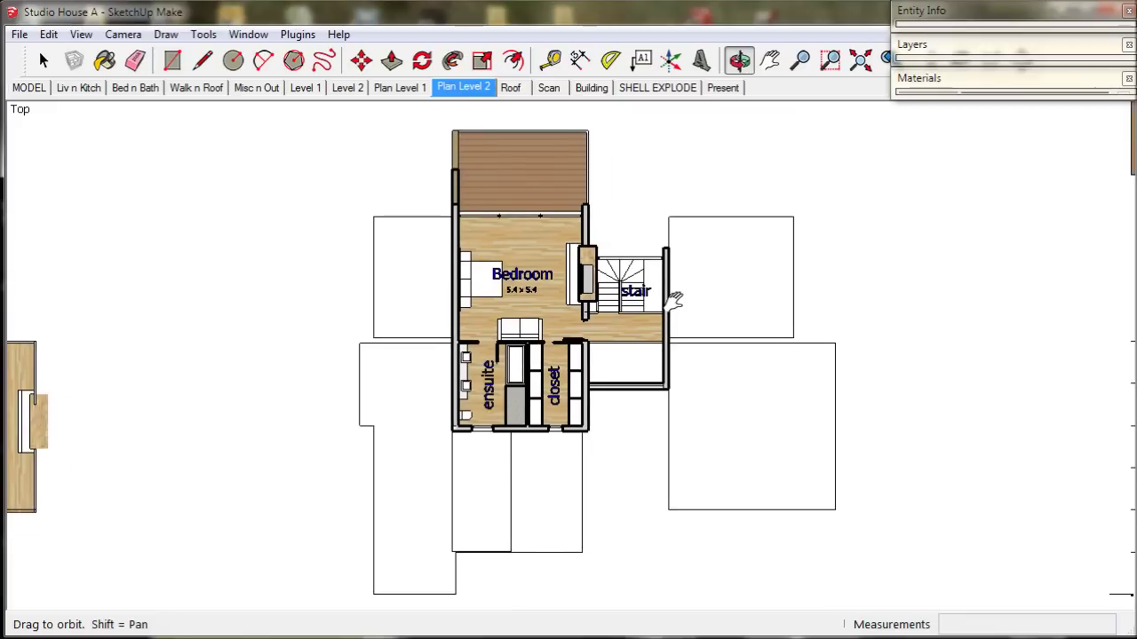
# - Return to the Select tool and enable View > Shadows in the second-level plan
pyautogui.press('space')
pyautogui.click(81, 34)
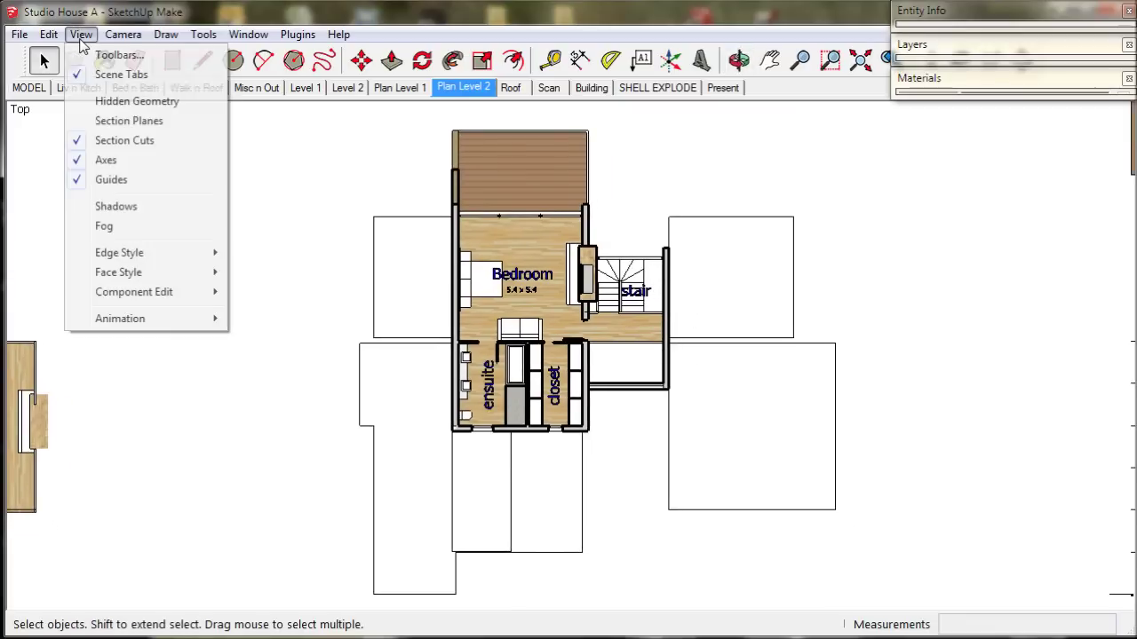
pyautogui.click(86, 213)
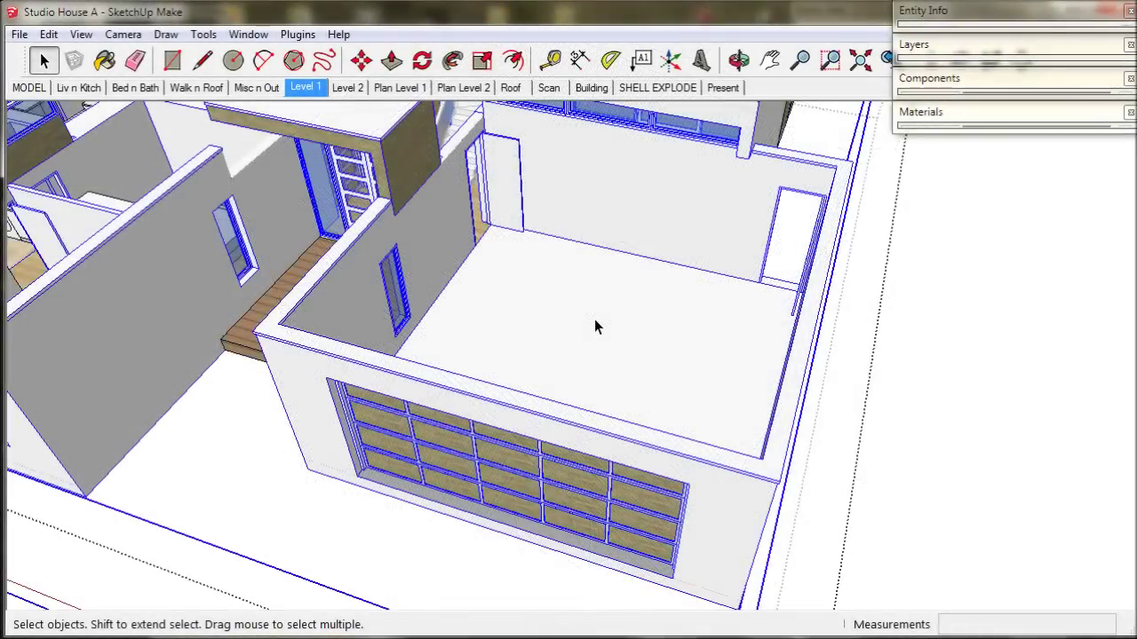
# - Select the model and Push/Pull the garage floor face downward
pyautogui.hotkey('ctrl', 'a')
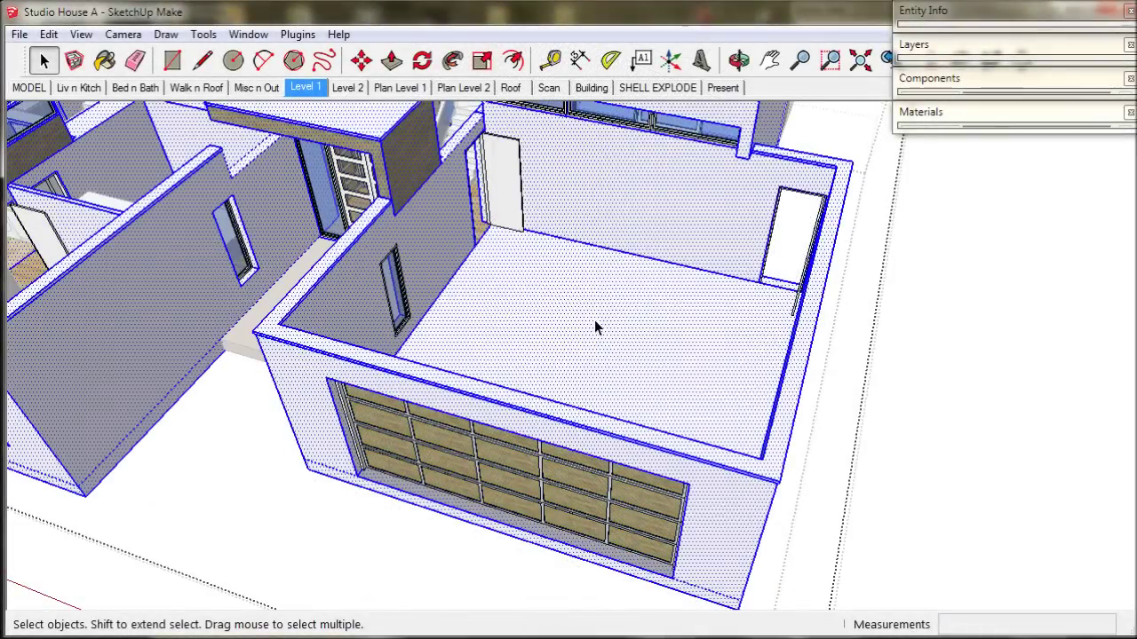
pyautogui.click(391, 61)
pyautogui.click(511, 255)
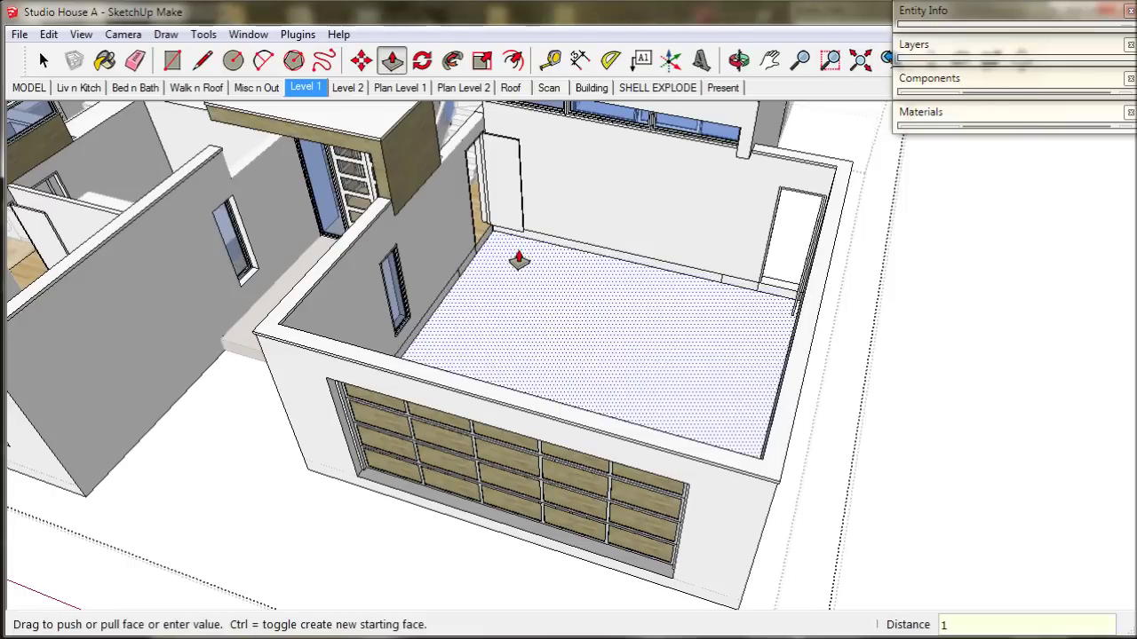
# - Select the garage door and move it down within its wall
pyautogui.moveTo(519, 259); pyautogui.dragTo(340, 327, button='middle')
pyautogui.press('space')
pyautogui.click(340, 327)
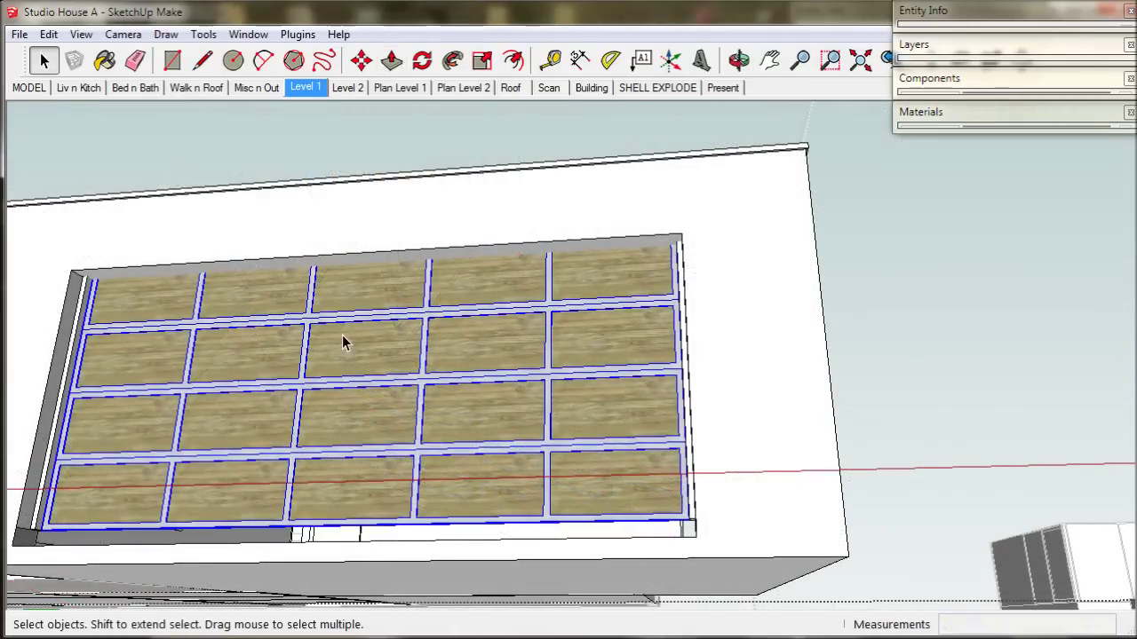
pyautogui.click(360, 62)
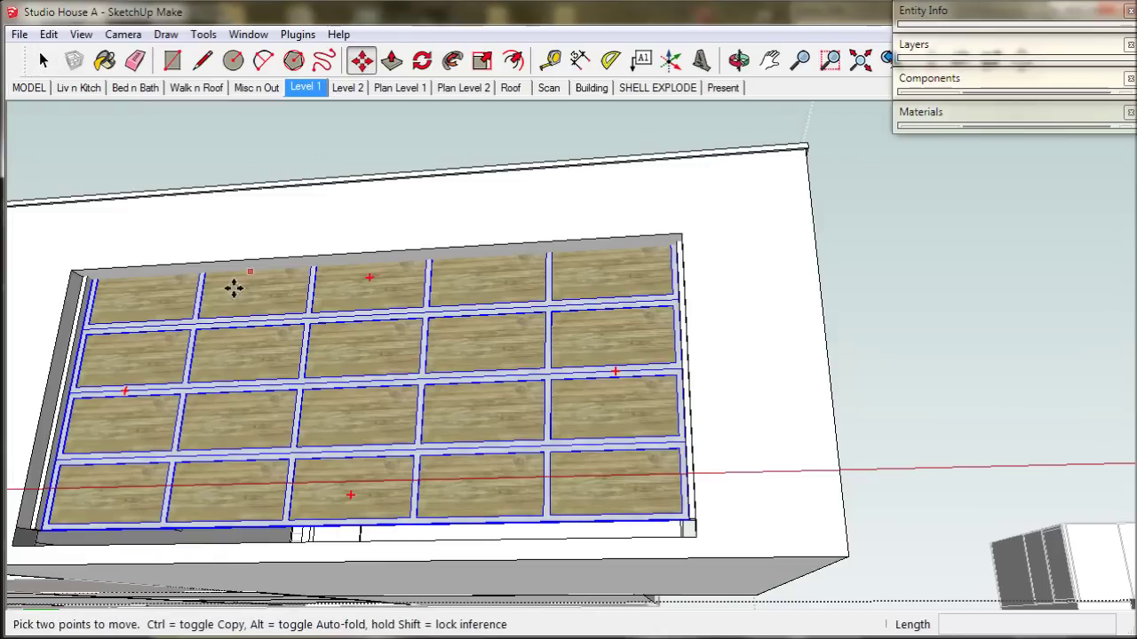
pyautogui.click(202, 295)
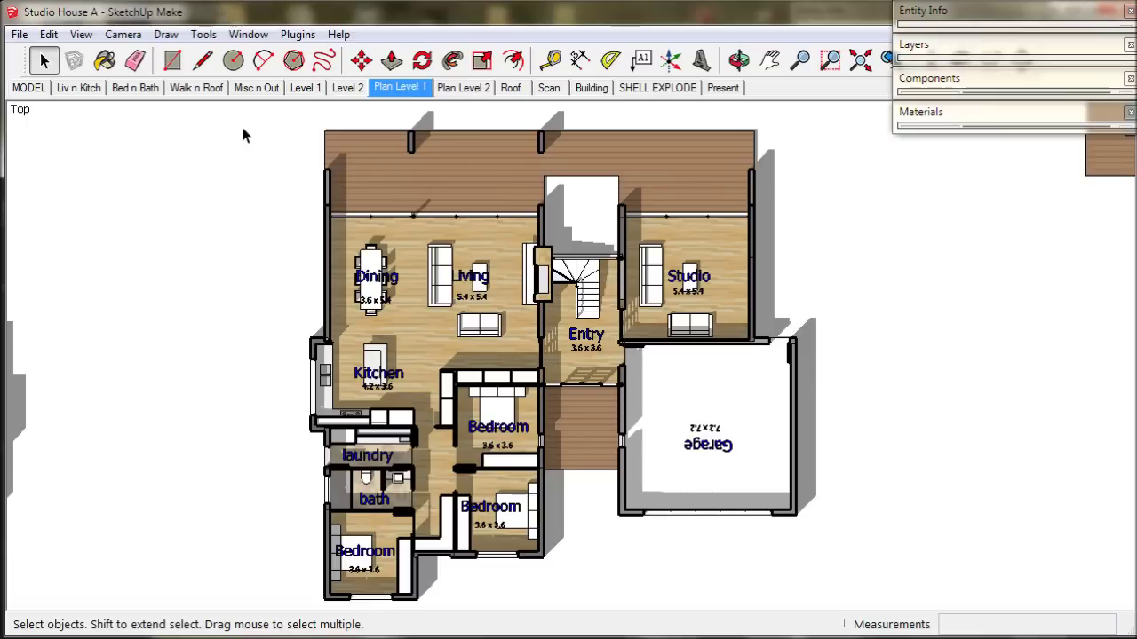
# - Turn shadows off and update the Plan Level 1 scene to keep the unshadowed plan
pyautogui.click(79, 36)
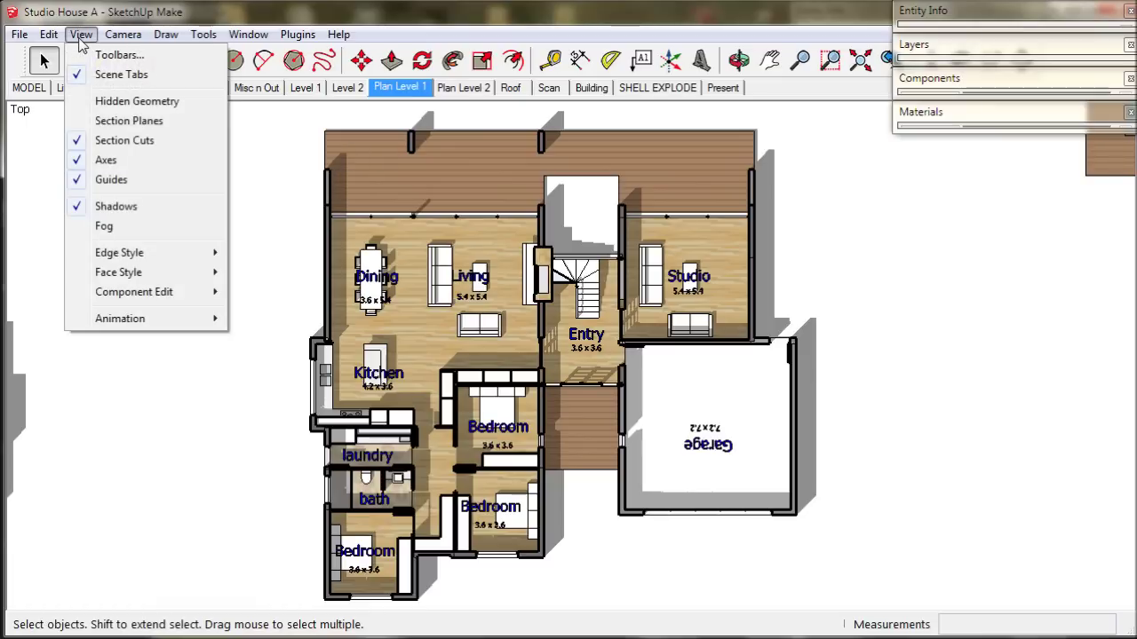
pyautogui.click(80, 208)
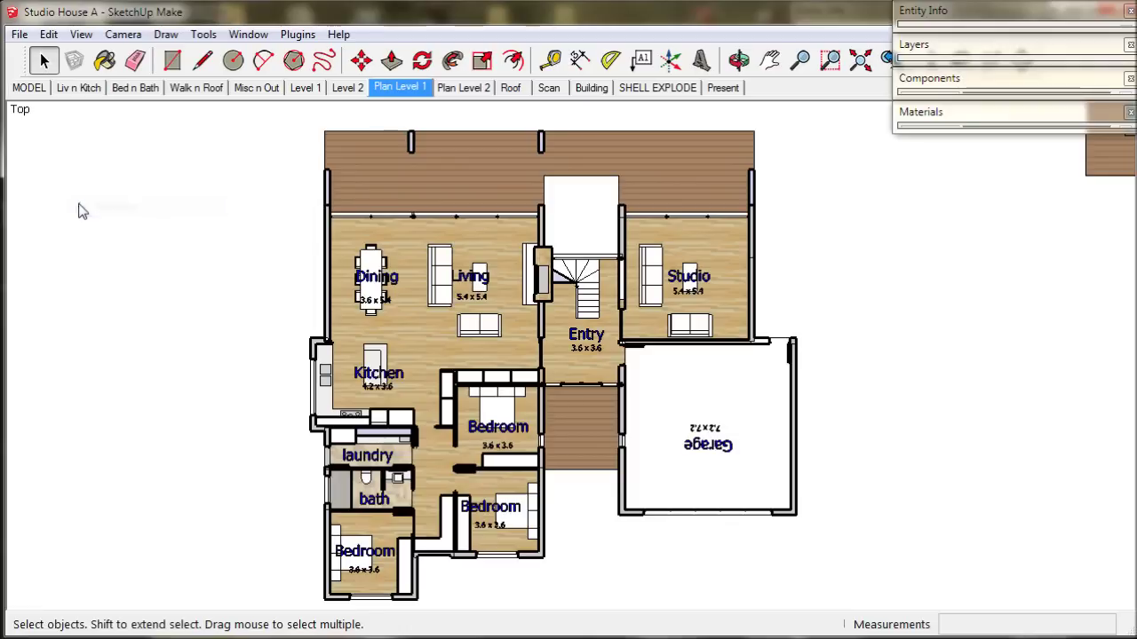
pyautogui.rightClick(384, 93)
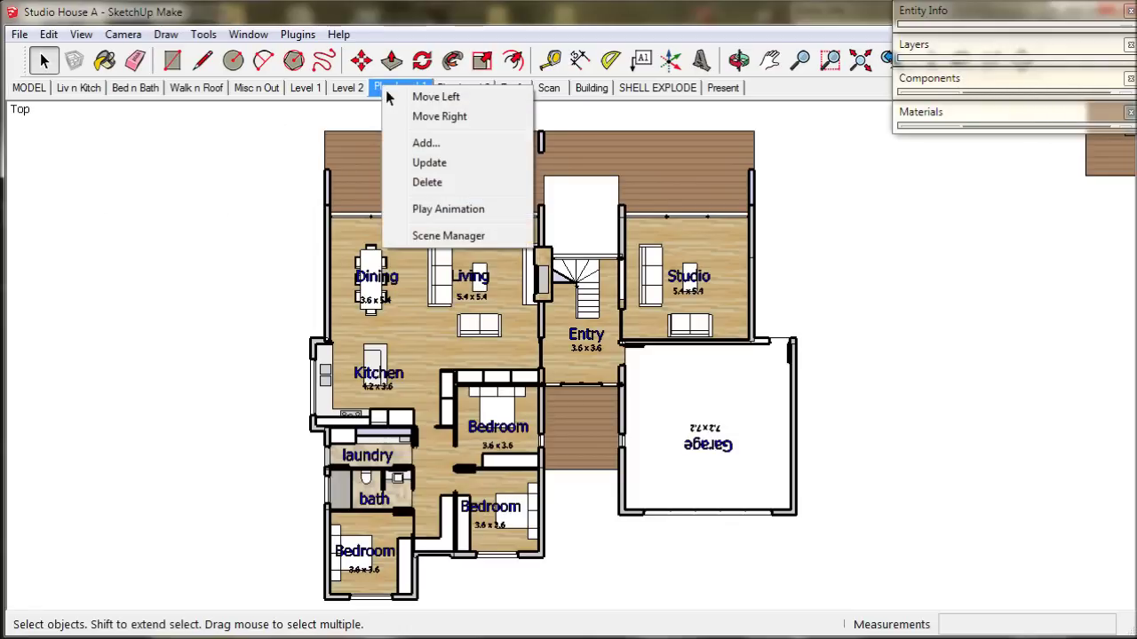
pyautogui.click(436, 165)
pyautogui.scroll(2, 423, 142)
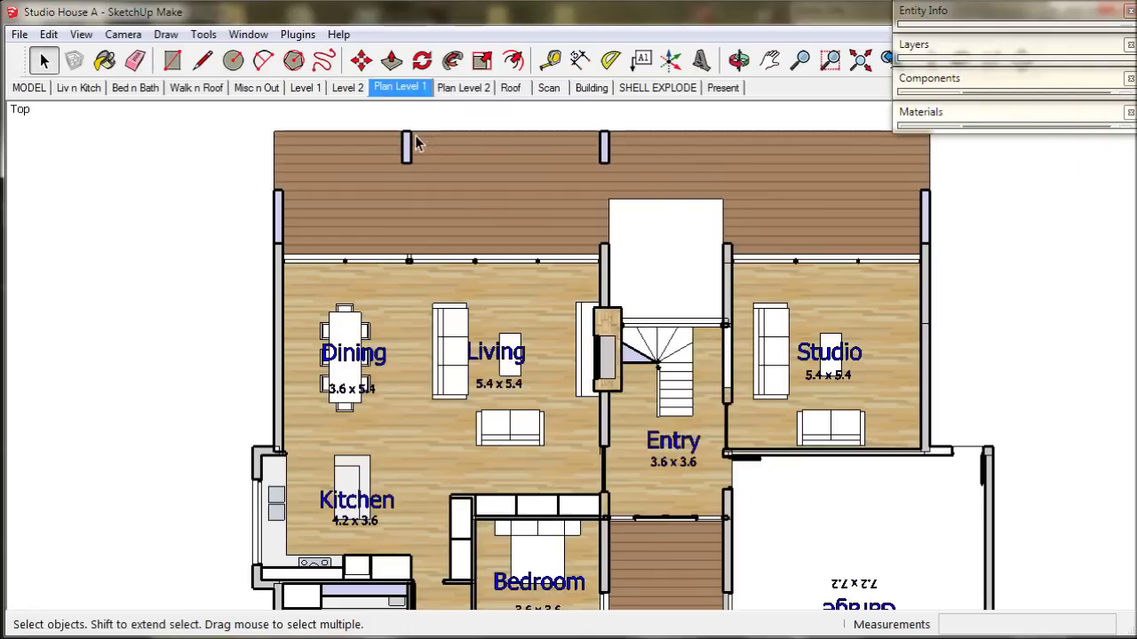
# - Zoom in and orbit to a tilted close-up of the deck posts along the plan's top edge
pyautogui.scroll(4, 415, 145)
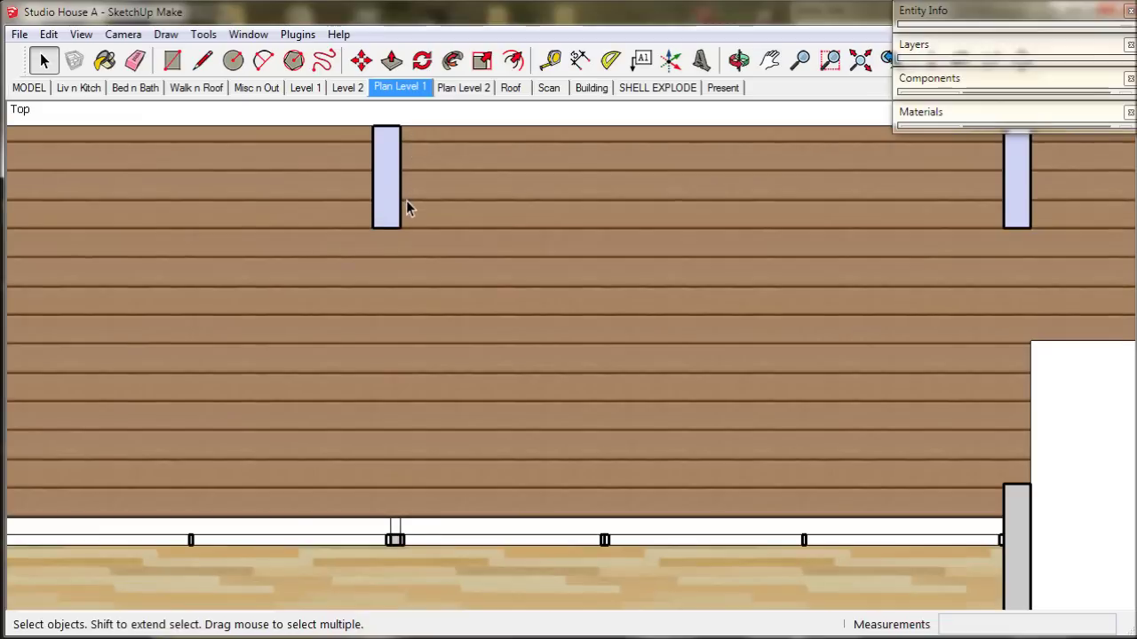
pyautogui.moveTo(406, 209); pyautogui.dragTo(439, 252, button='middle')
pyautogui.press('space')
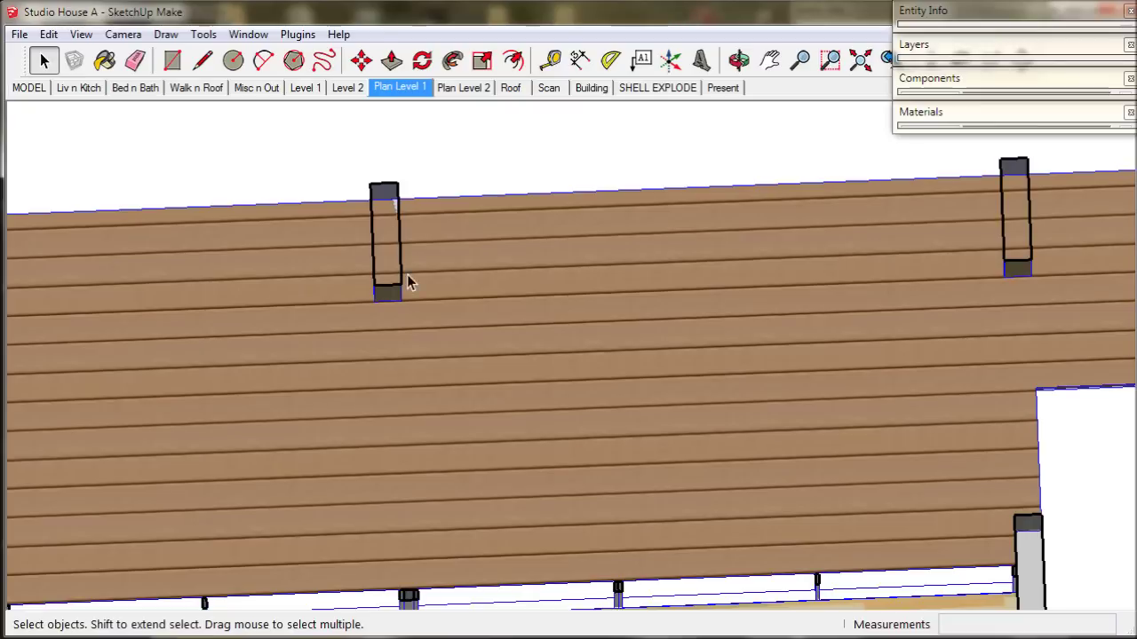
pyautogui.moveTo(426, 299); pyautogui.dragTo(525, 243, button='middle')
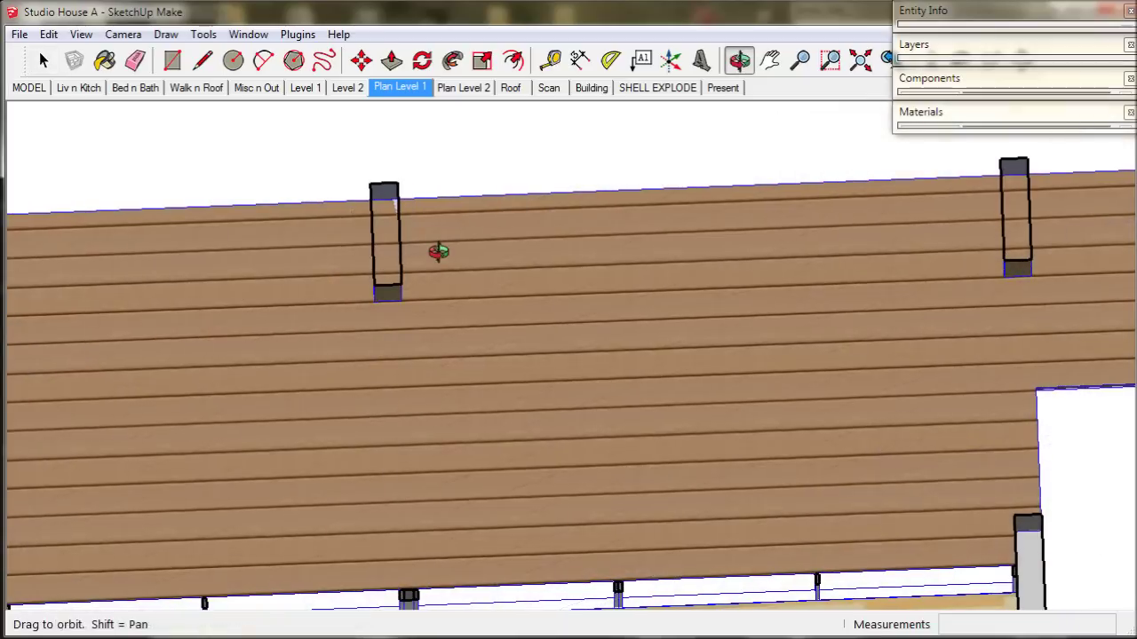
pyautogui.press('space')
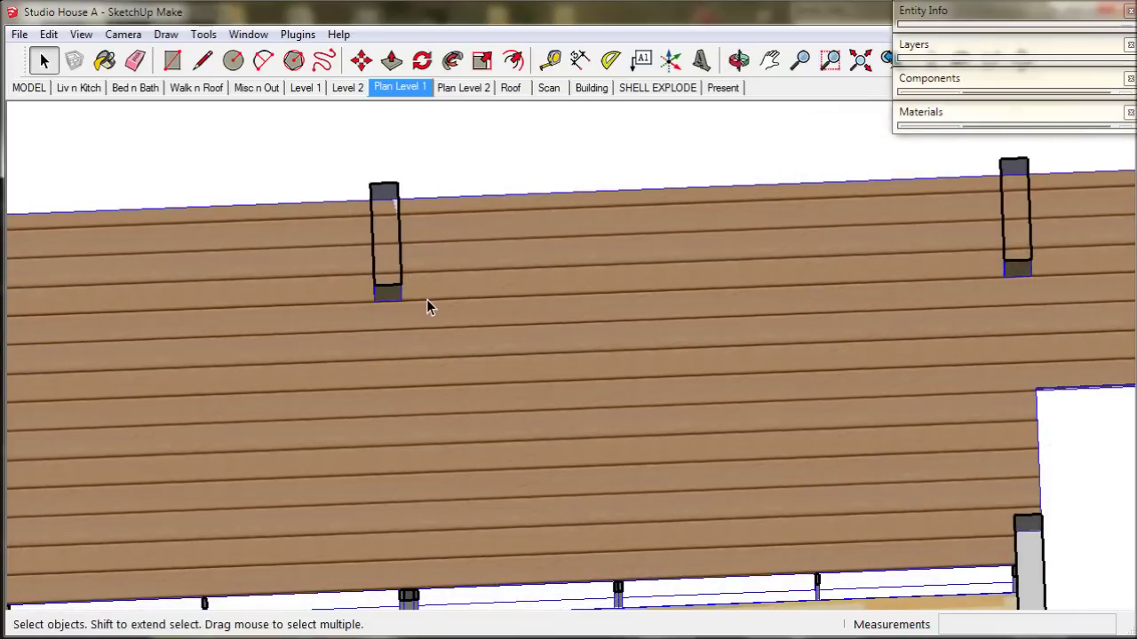
pyautogui.moveTo(427, 302); pyautogui.dragTo(528, 243, button='middle')
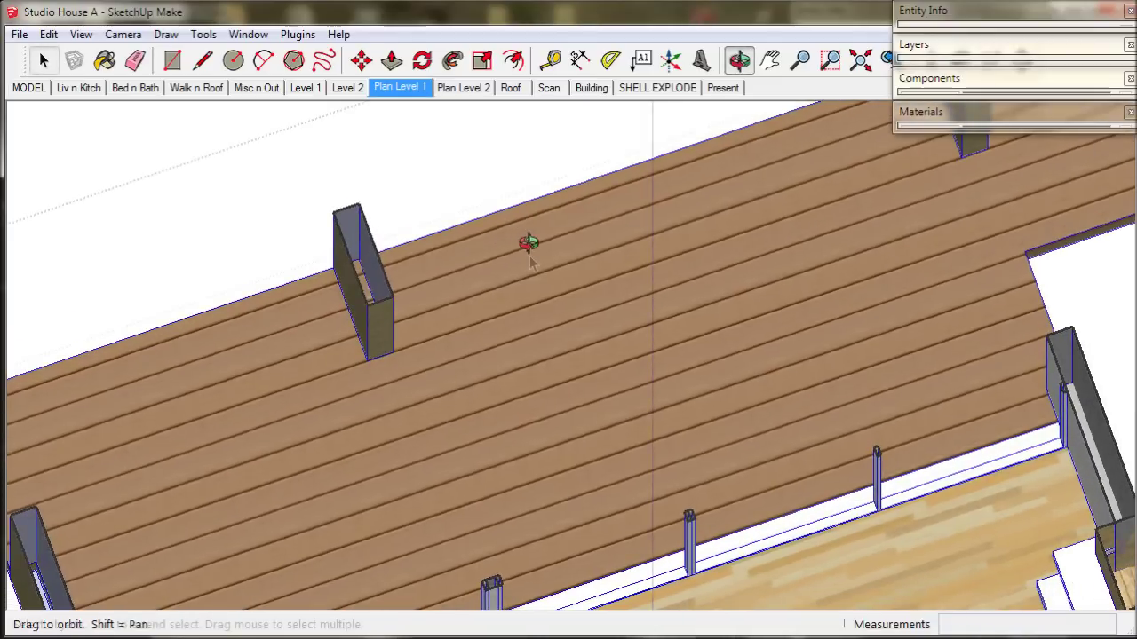
pyautogui.moveTo(534, 261); pyautogui.dragTo(542, 331, button='middle')
# - Draw rectangular faces beside the left and right deck posts
pyautogui.click(545, 352)
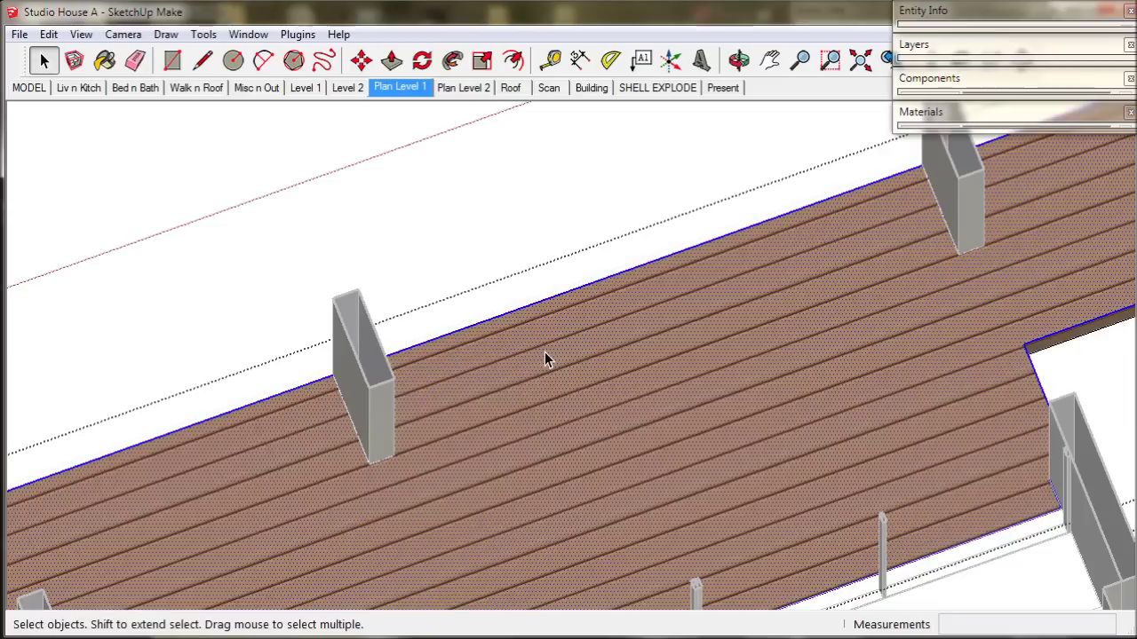
pyautogui.click(174, 62)
pyautogui.click(332, 376)
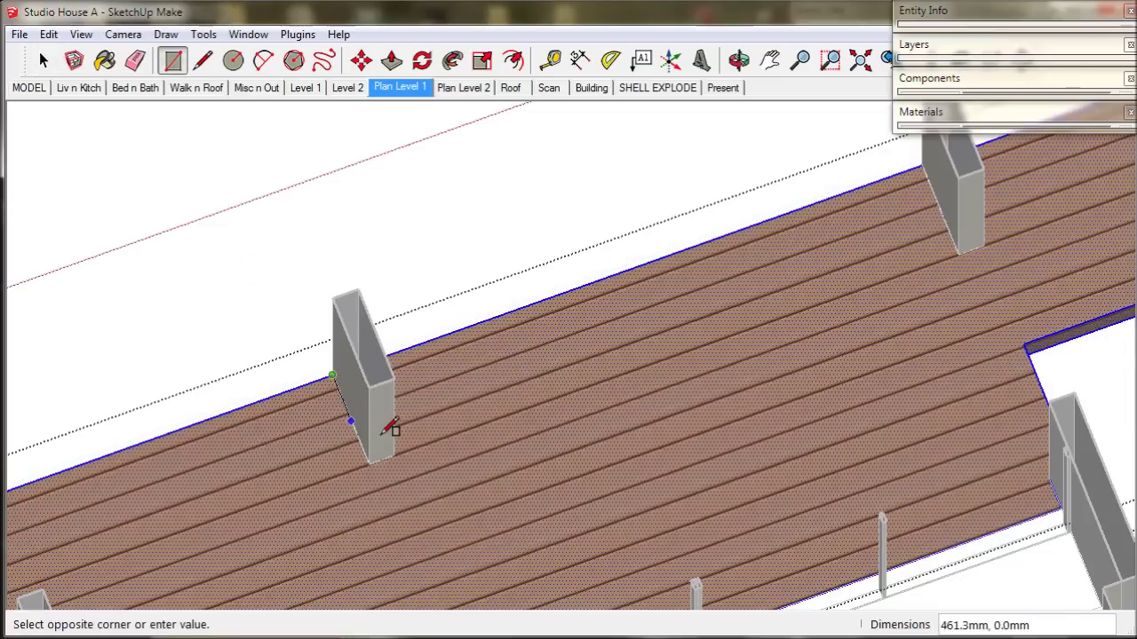
pyautogui.click(395, 454)
pyautogui.moveTo(619, 362); pyautogui.dragTo(848, 191, button='middle')
pyautogui.click(837, 195)
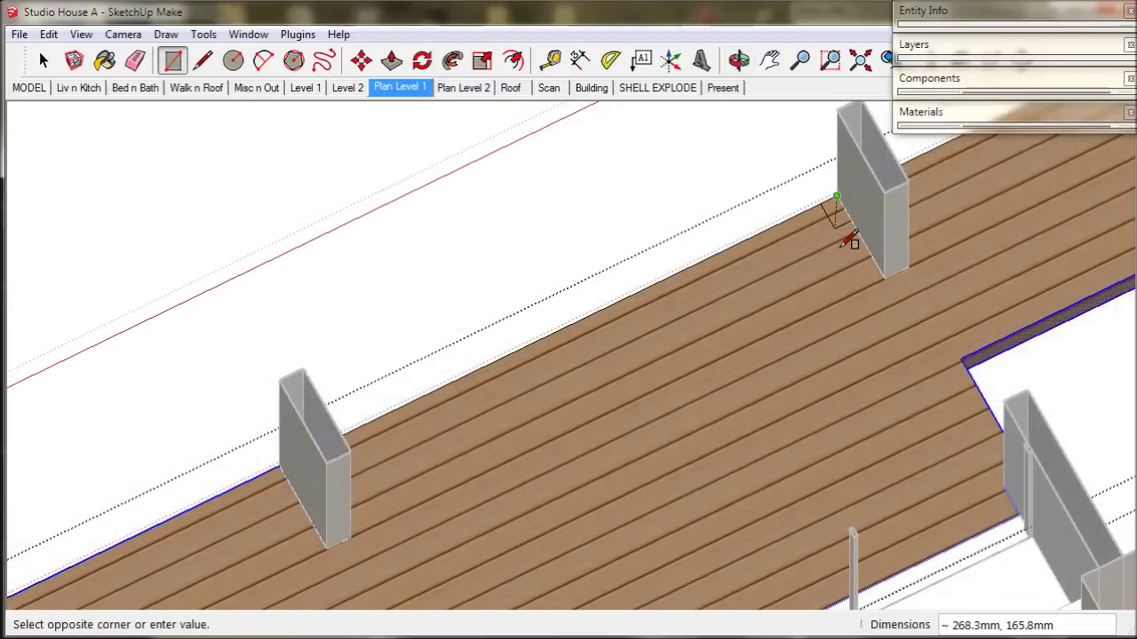
pyautogui.click(908, 267)
pyautogui.press('space')
pyautogui.click(877, 215)
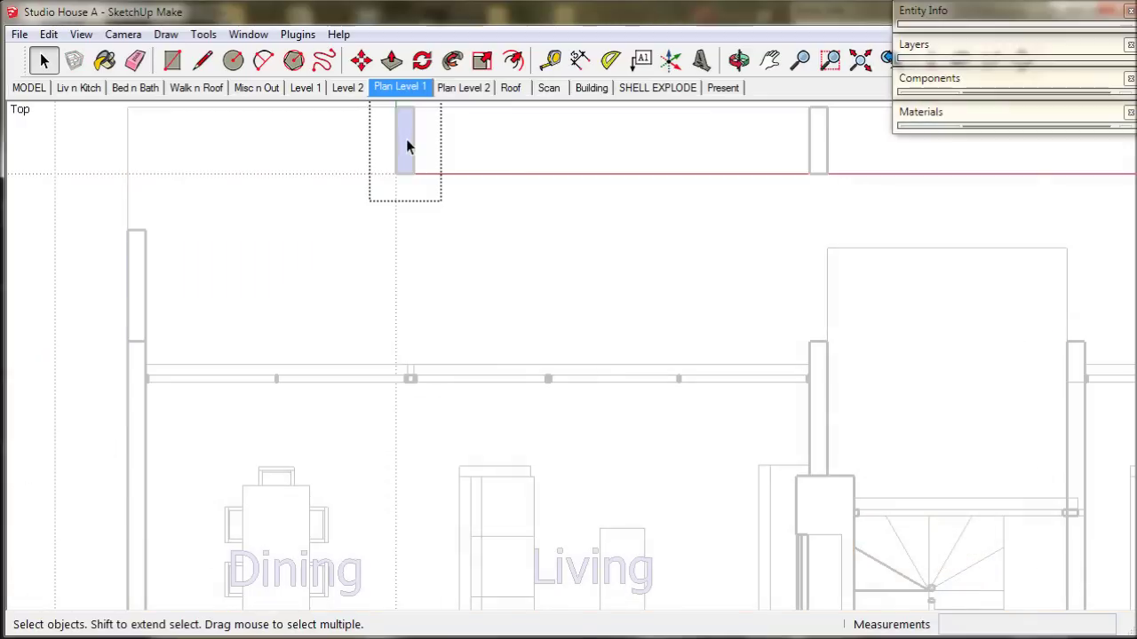
# - Paint the right-hand deck post with the Wood_Lumber_ButtJoined material
pyautogui.click(820, 139)
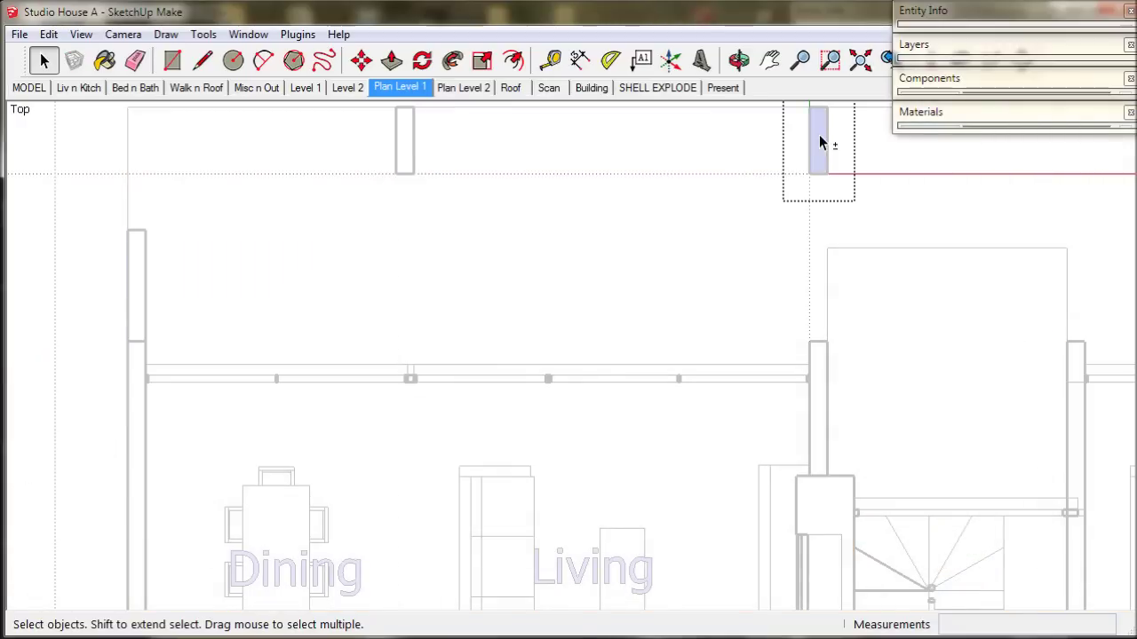
pyautogui.click(819, 142)
pyautogui.click(923, 112)
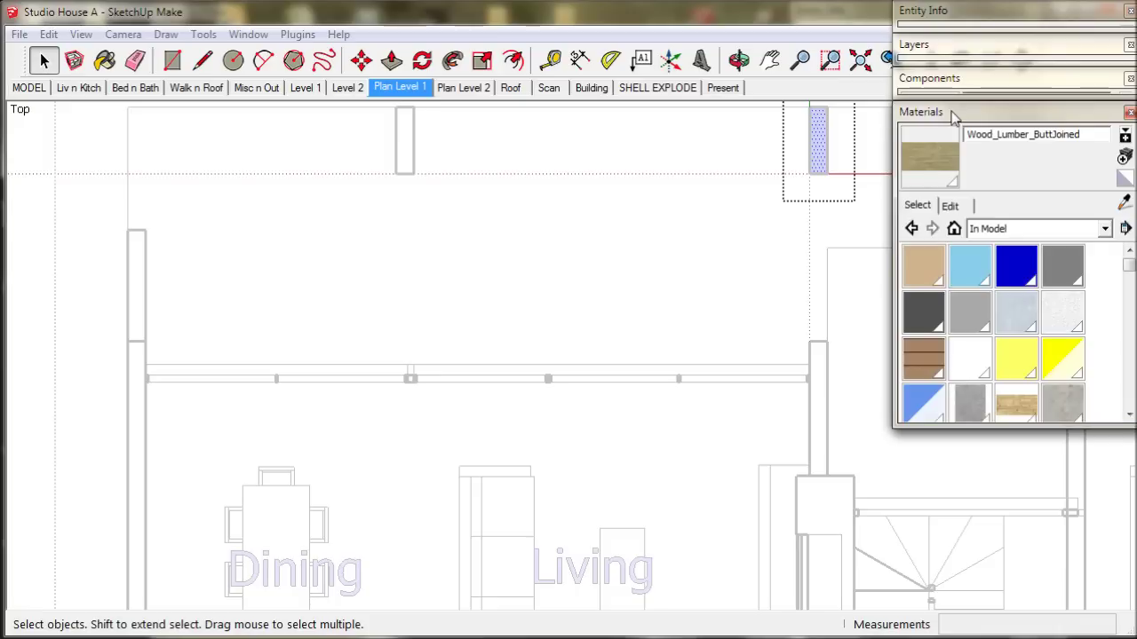
pyautogui.click(941, 165)
pyautogui.click(821, 128)
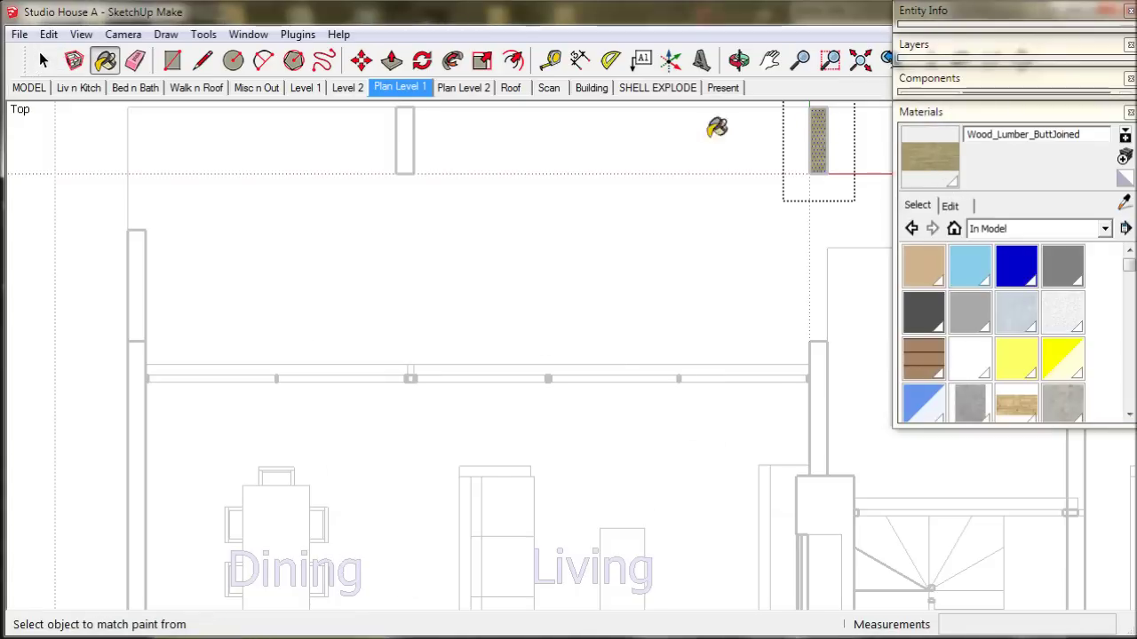
# - Zoom to the column by the entry wall and push its overlapping face 90 mm
pyautogui.scroll(3, 545, 389)
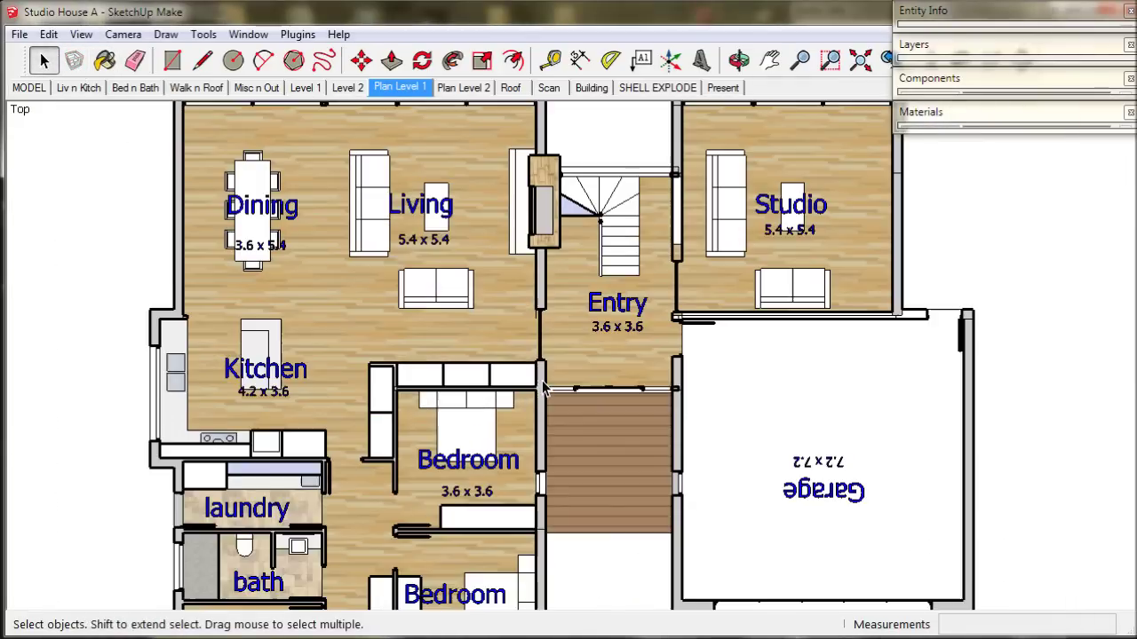
pyautogui.scroll(6, 691, 382)
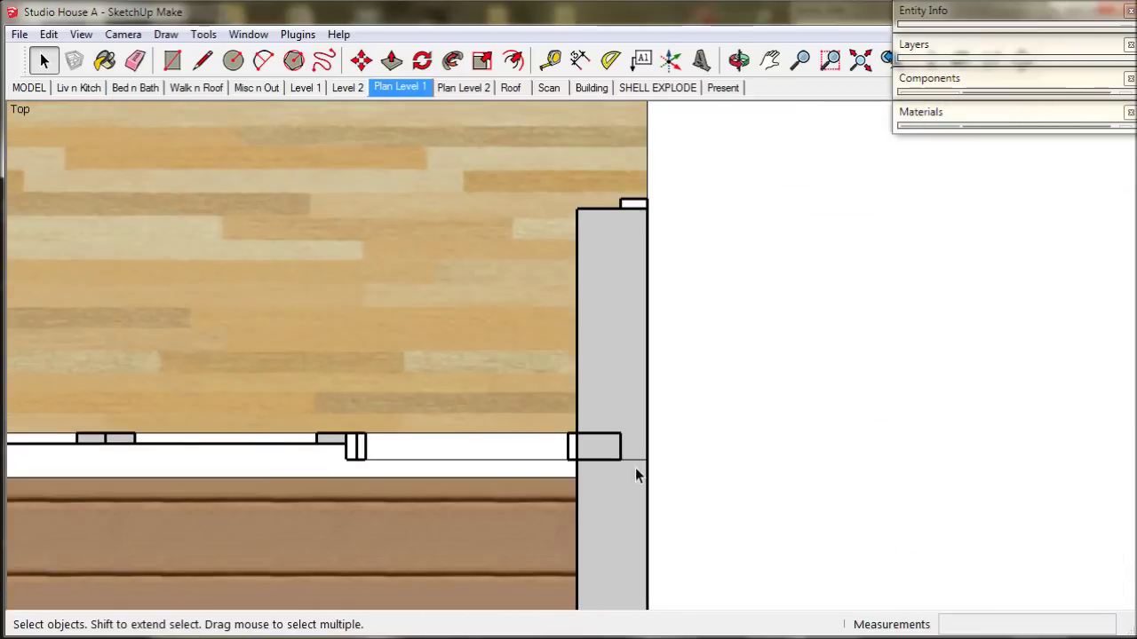
pyautogui.keyDown('shift'); pyautogui.moveTo(635, 476); pyautogui.dragTo(459, 400, button='middle'); pyautogui.keyUp('shift')
pyautogui.scroll(2, 460, 407)
pyautogui.scroll(2, 455, 413)
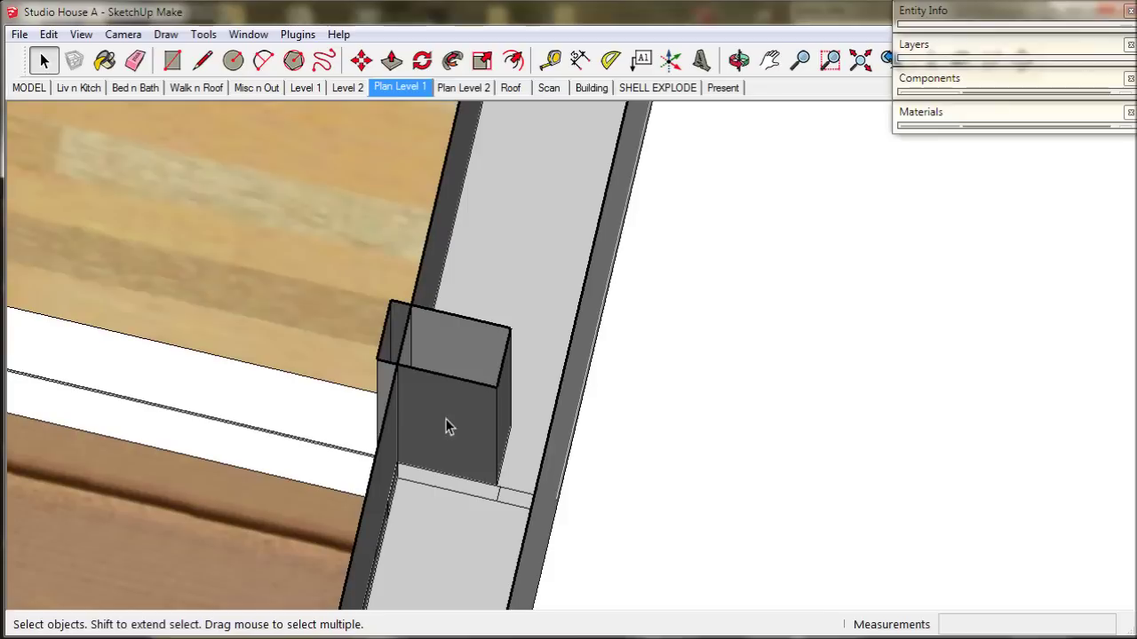
pyautogui.tripleClick(472, 401)
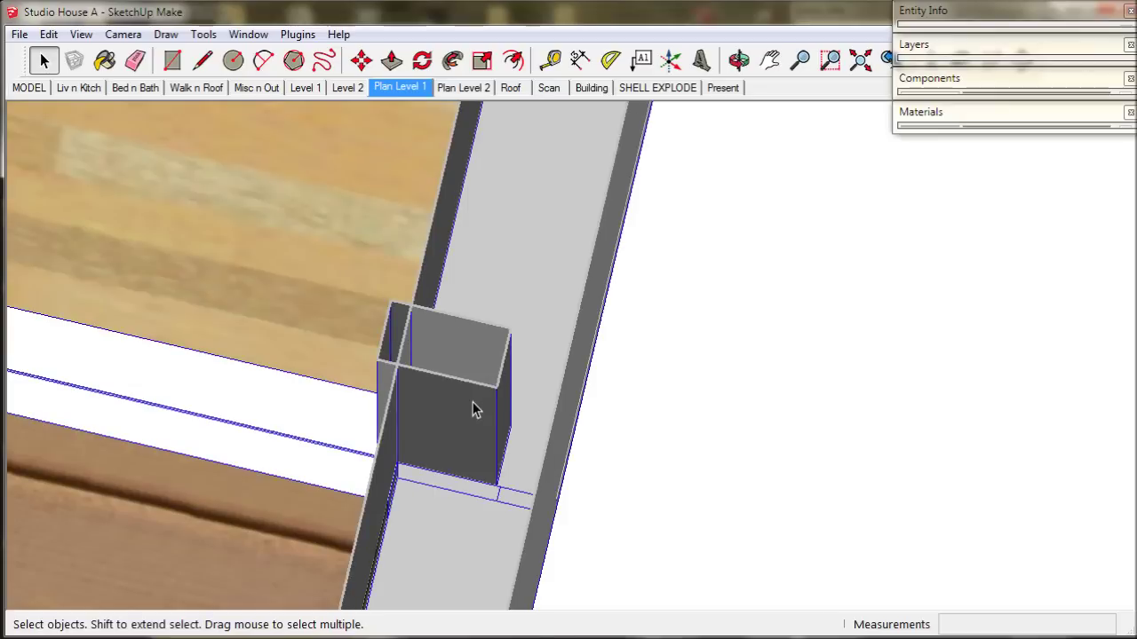
pyautogui.click(473, 409)
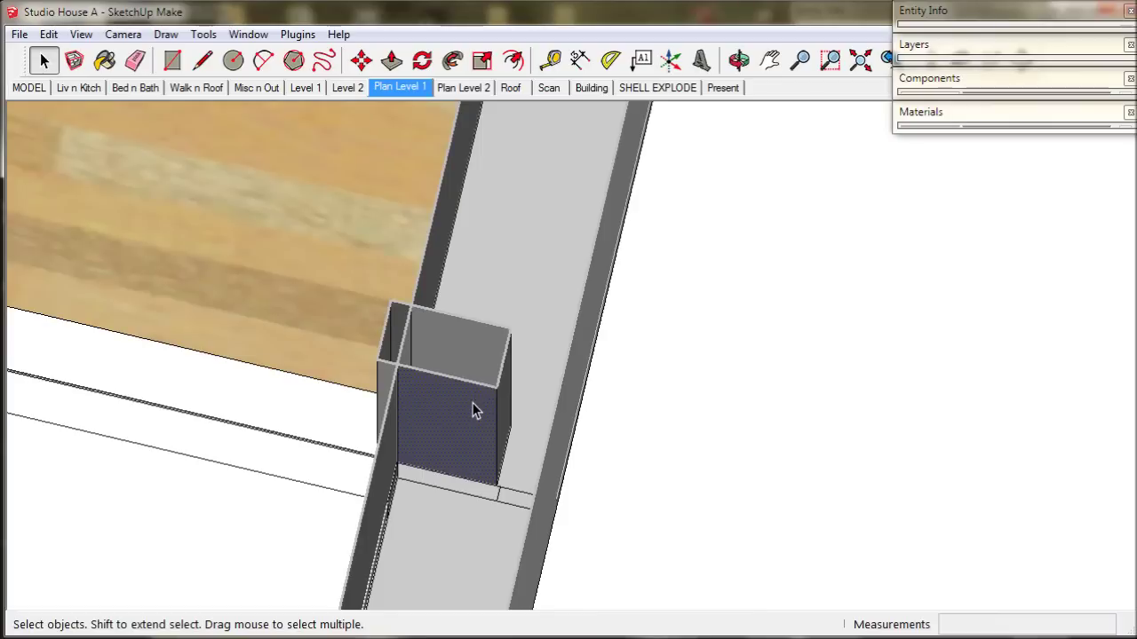
pyautogui.press('p')
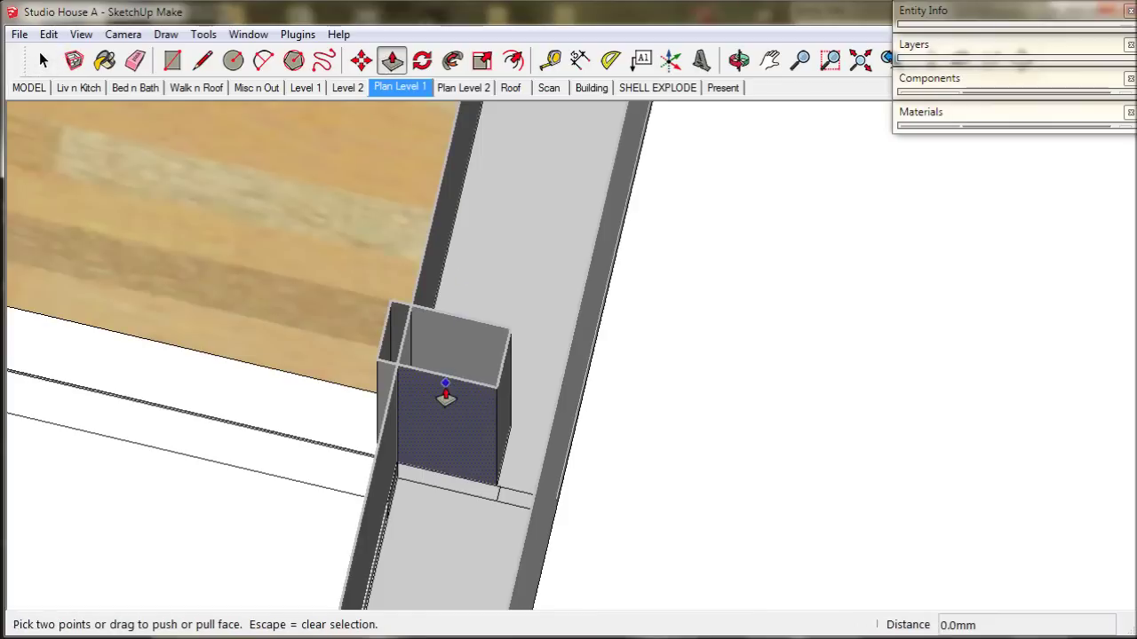
pyautogui.moveTo(445, 397); pyautogui.dragTo(475, 320)
# - Return the view to the straight Top plan
pyautogui.moveTo(485, 317); pyautogui.dragTo(492, 337, button='middle')
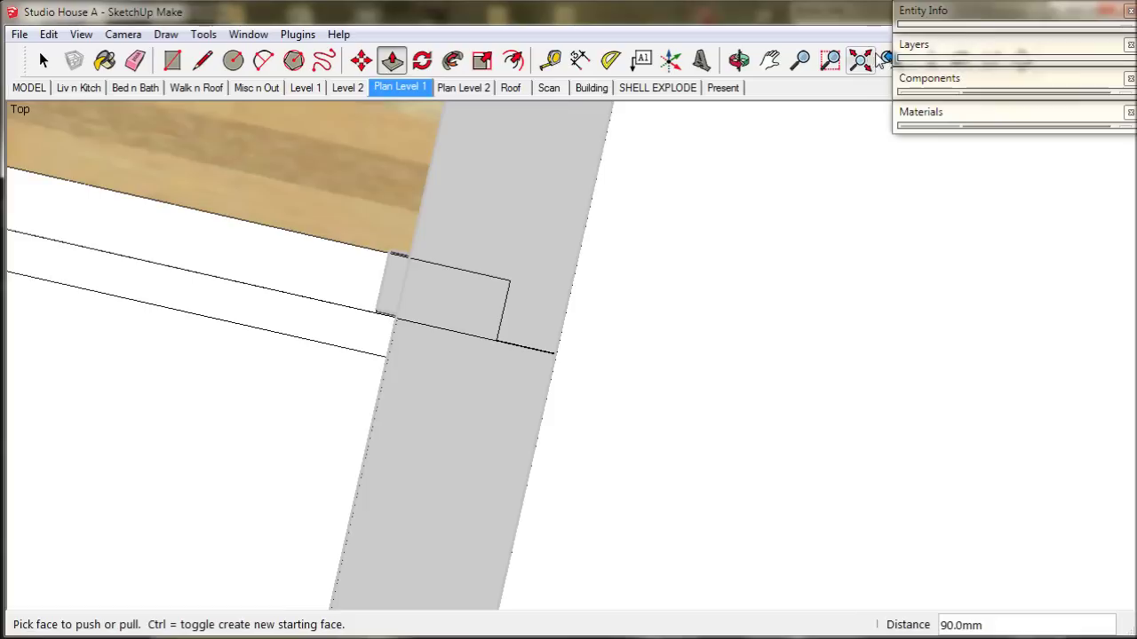
pyautogui.click(882, 57)
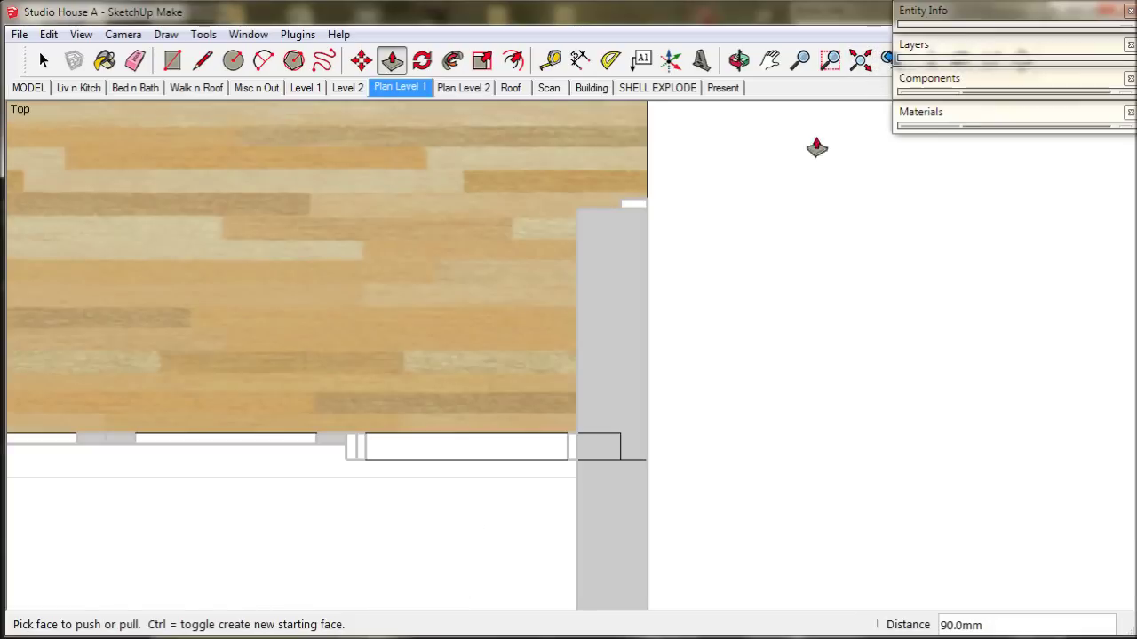
pyautogui.click(136, 60)
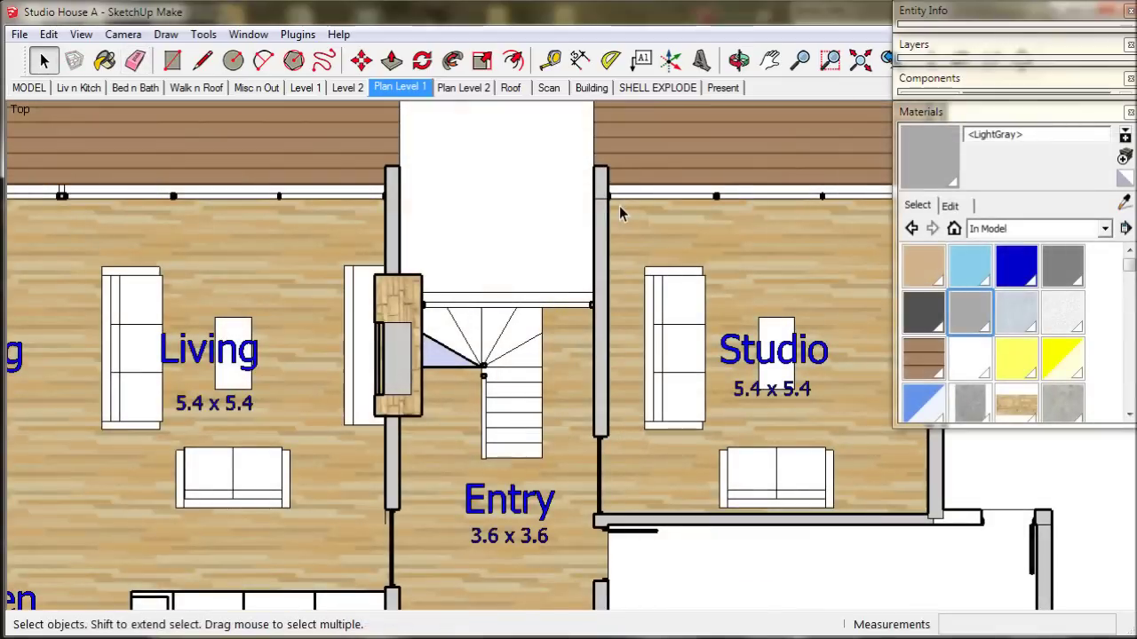
# - Erase the short stray edge at the floor corner and paint the white notch LightGray
pyautogui.moveTo(619, 207); pyautogui.dragTo(542, 335, button='middle')
pyautogui.scroll(3, 543, 334)
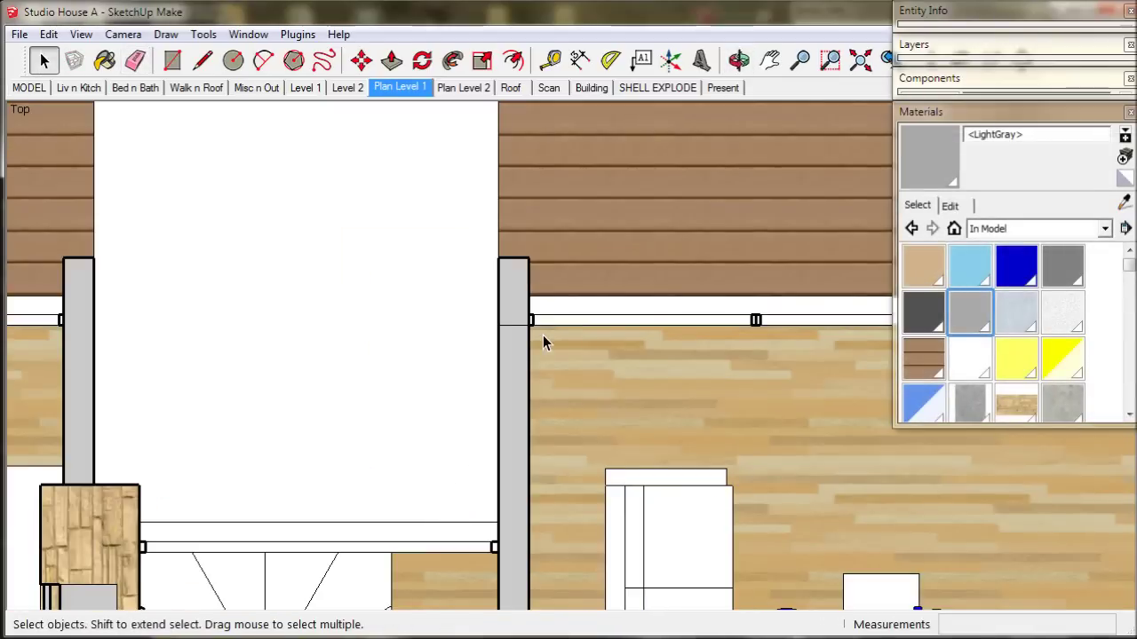
pyautogui.scroll(2, 544, 355)
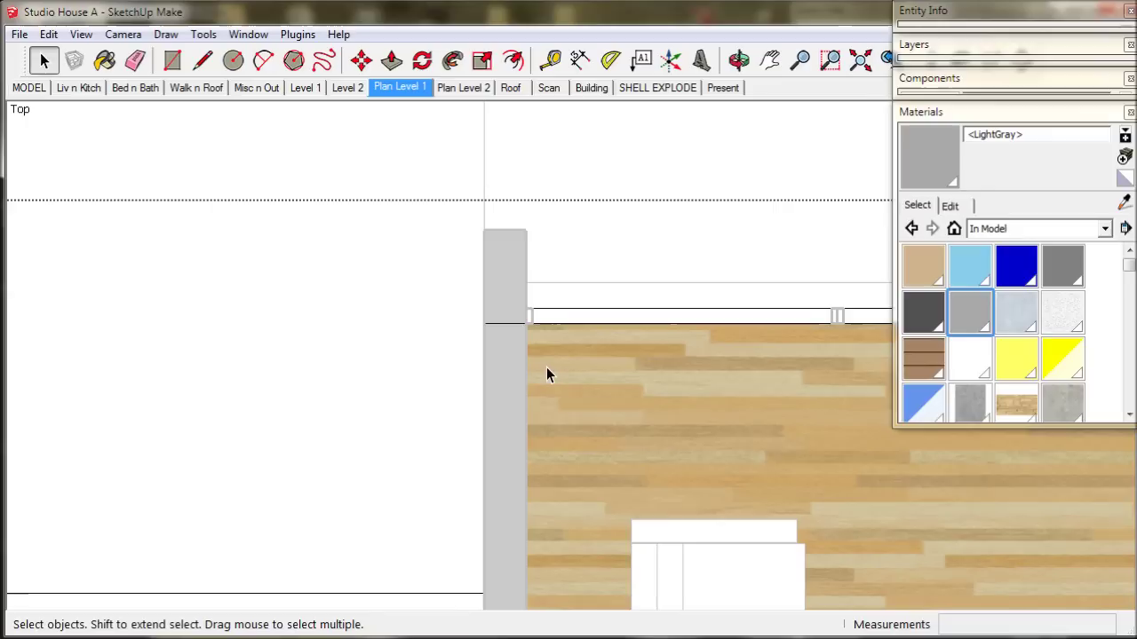
pyautogui.click(547, 368)
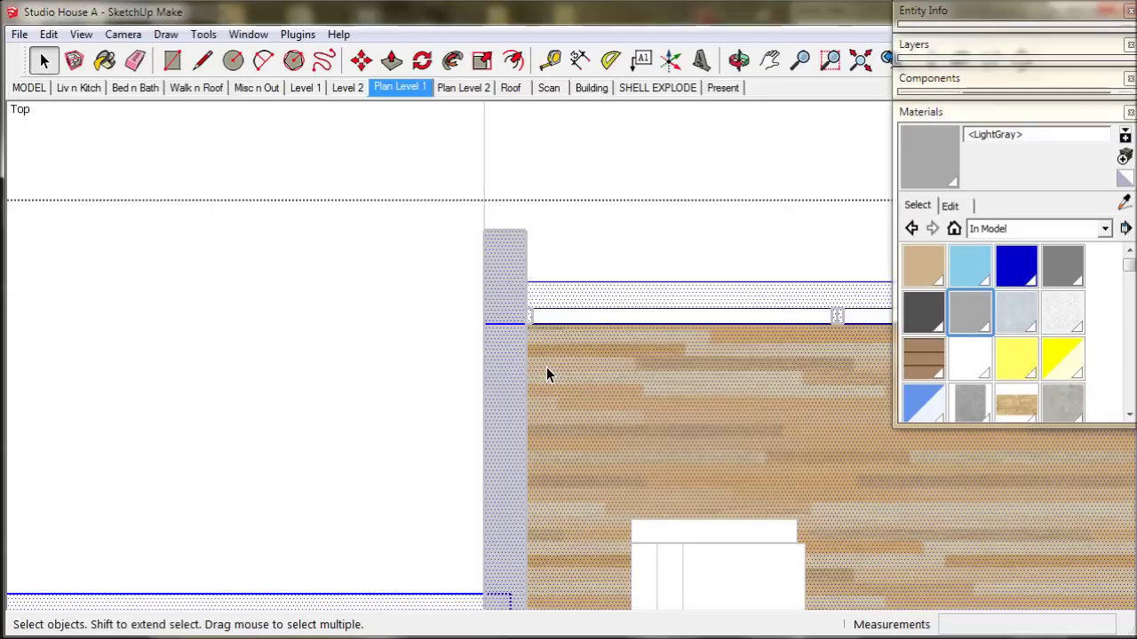
pyautogui.click(133, 64)
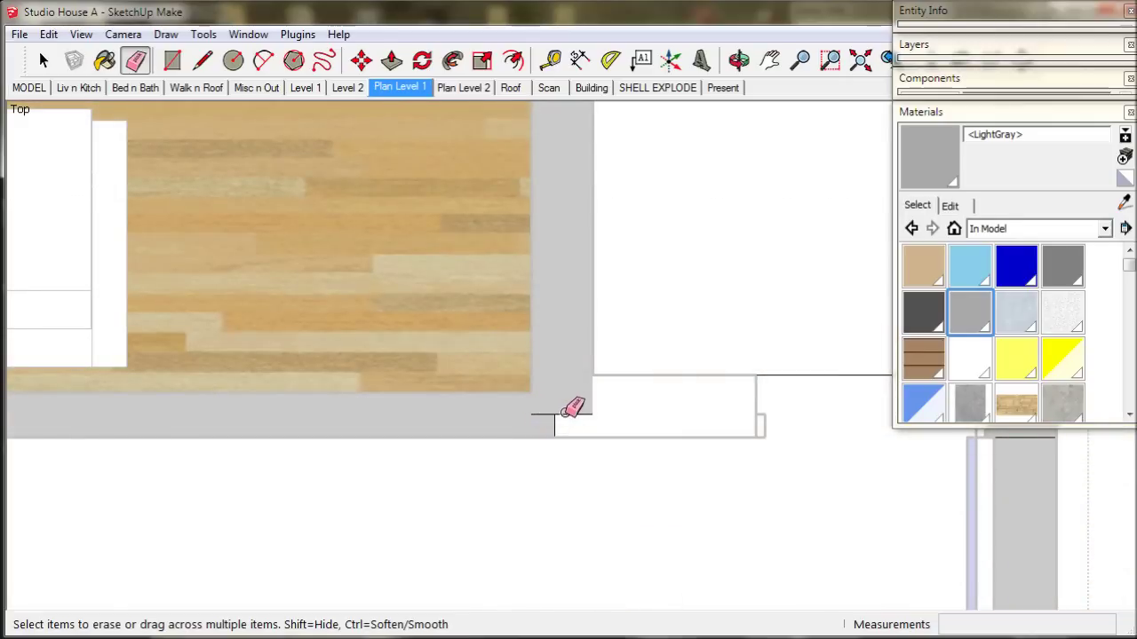
pyautogui.moveTo(564, 412); pyautogui.dragTo(542, 401)
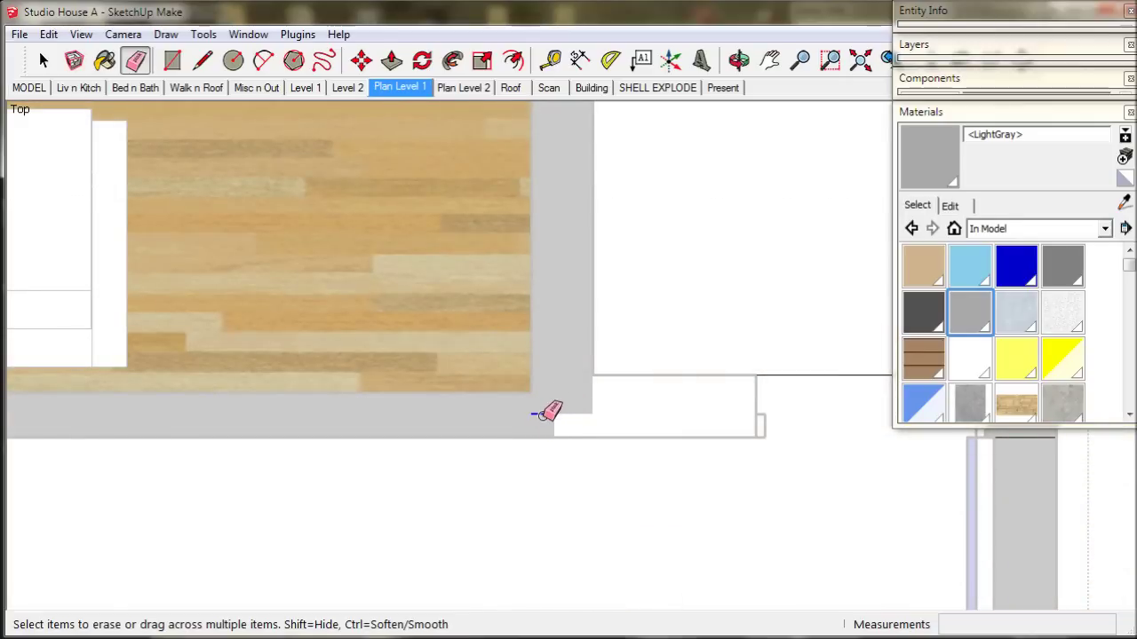
pyautogui.click(917, 170)
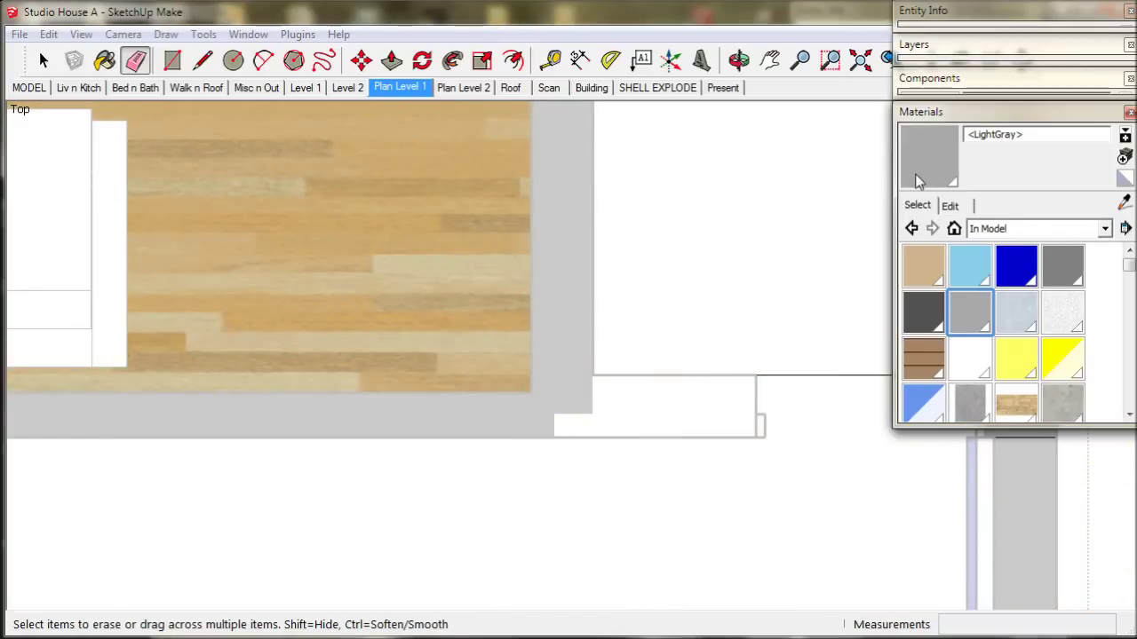
pyautogui.click(685, 401)
# - Erase the stray edge on the next wall corner
pyautogui.keyDown('shift'); pyautogui.moveTo(685, 400); pyautogui.dragTo(419, 460, button='middle'); pyautogui.keyUp('shift')
pyautogui.click(135, 60)
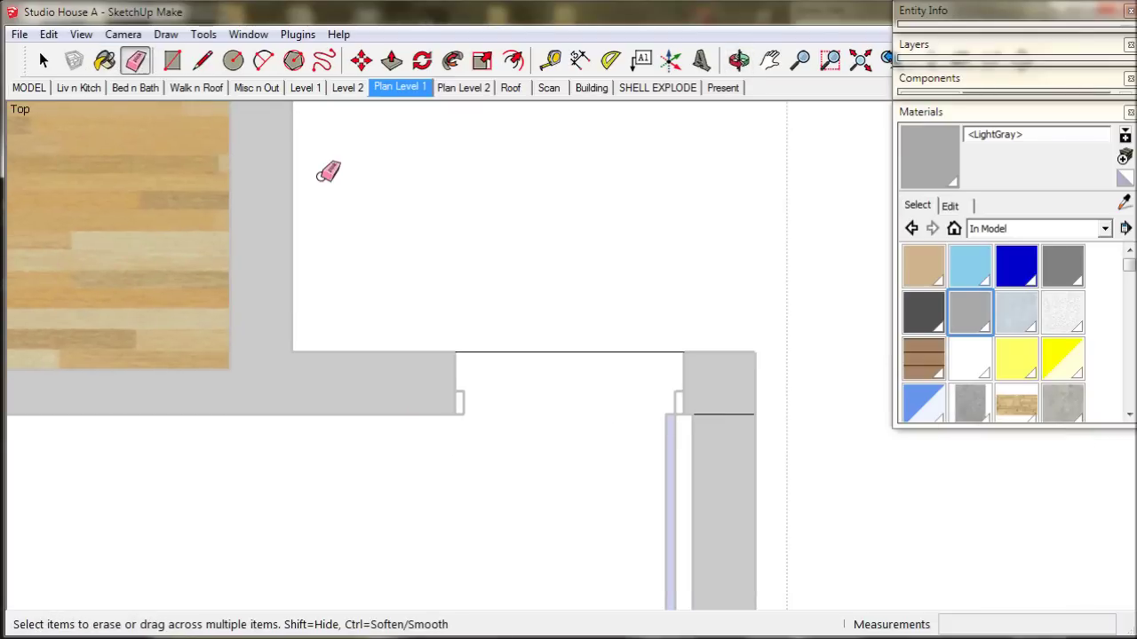
pyautogui.click(734, 415)
pyautogui.scroll(-3, 736, 424)
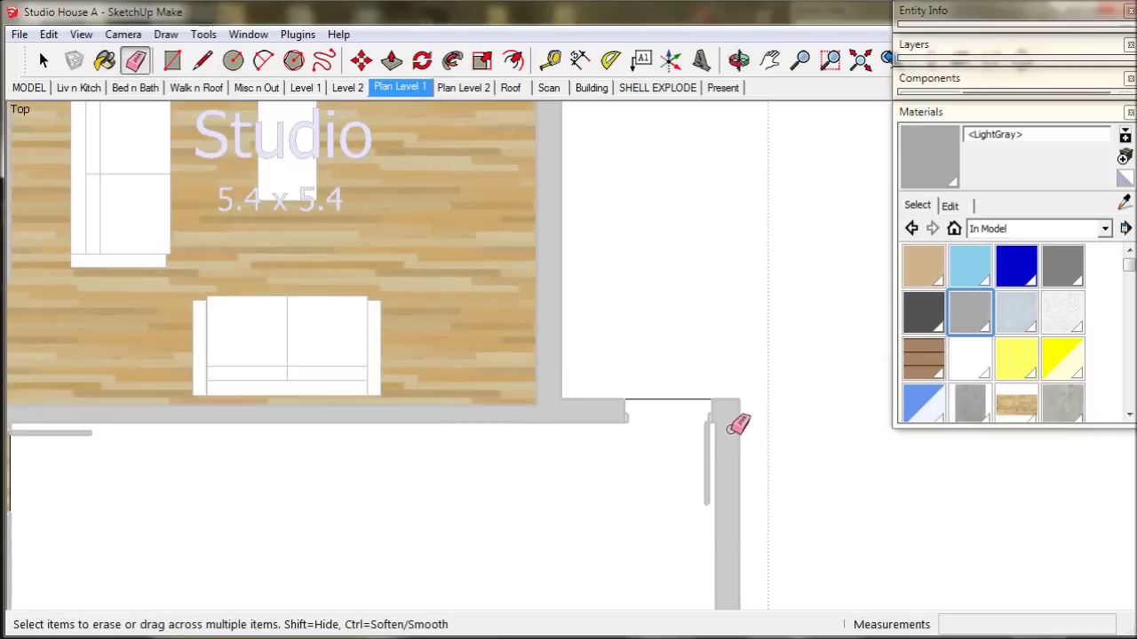
pyautogui.scroll(-3, 305, 543)
pyautogui.scroll(5, 299, 546)
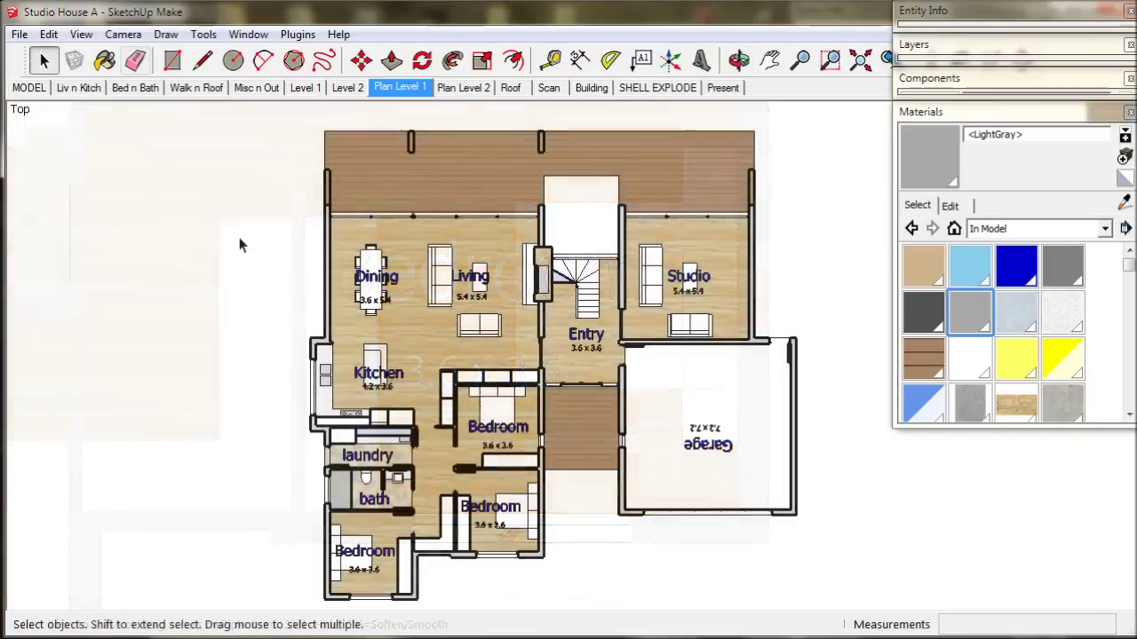
pyautogui.click(81, 37)
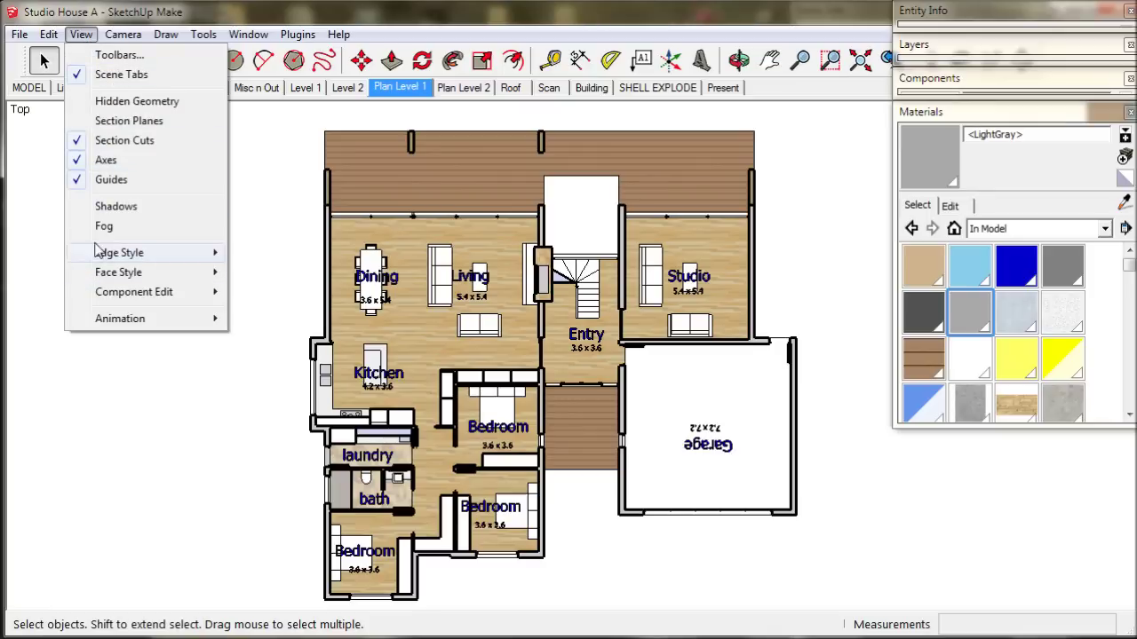
# - Enable Level 1 shadows, switch to Plan Level 2, and open the Level 2 group for editing
pyautogui.click(86, 206)
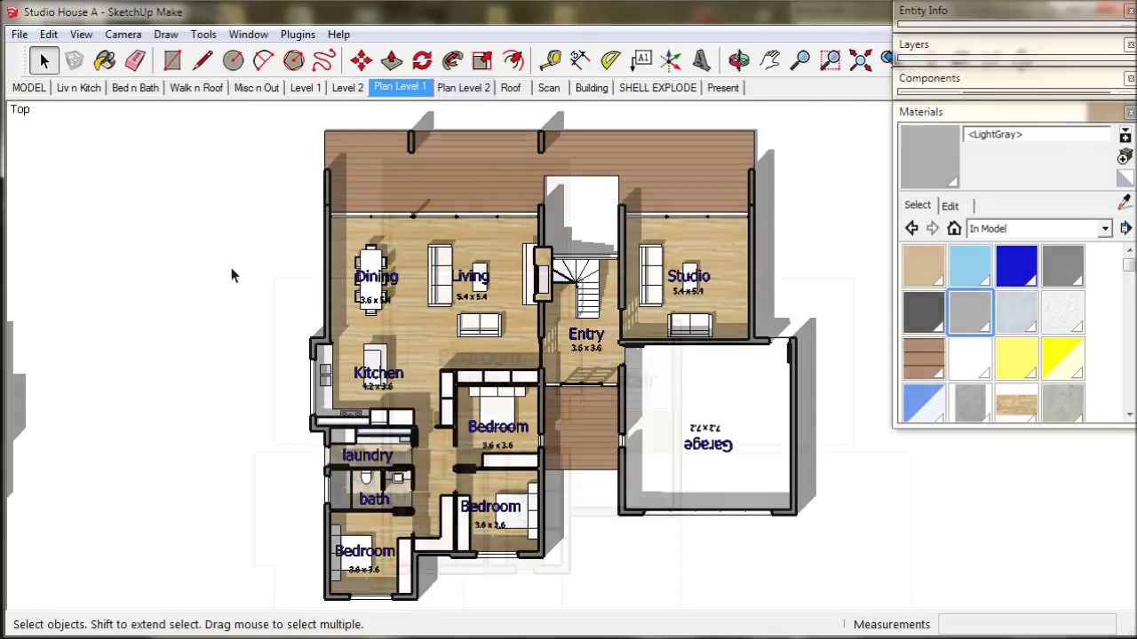
pyautogui.press('pagedown')
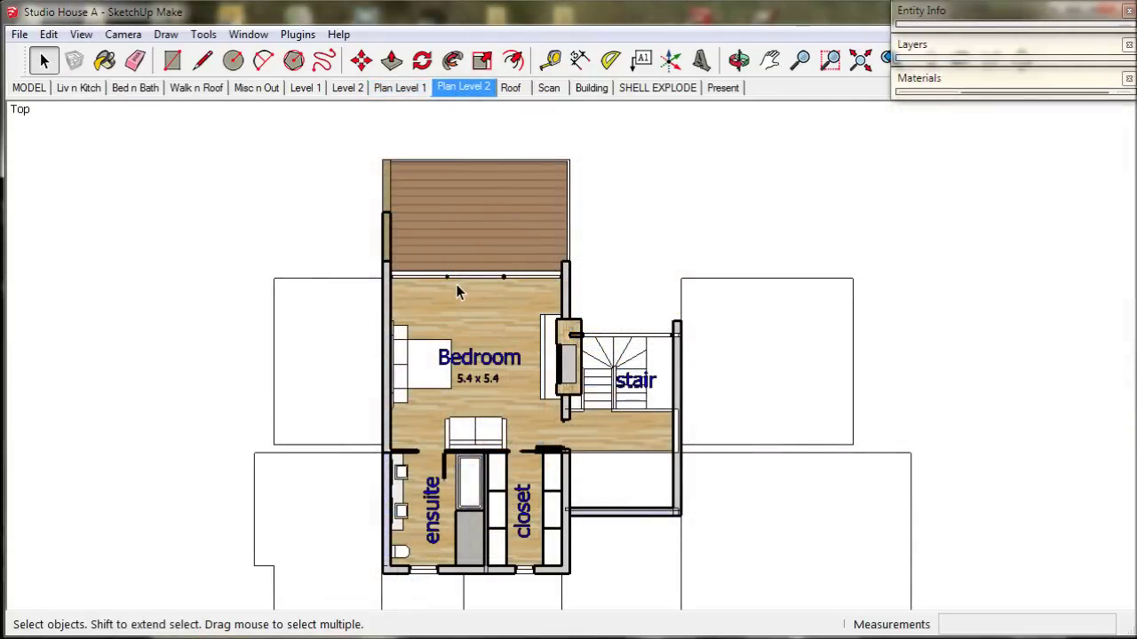
pyautogui.click(458, 293)
pyautogui.doubleClick(471, 300)
pyautogui.doubleClick(472, 300)
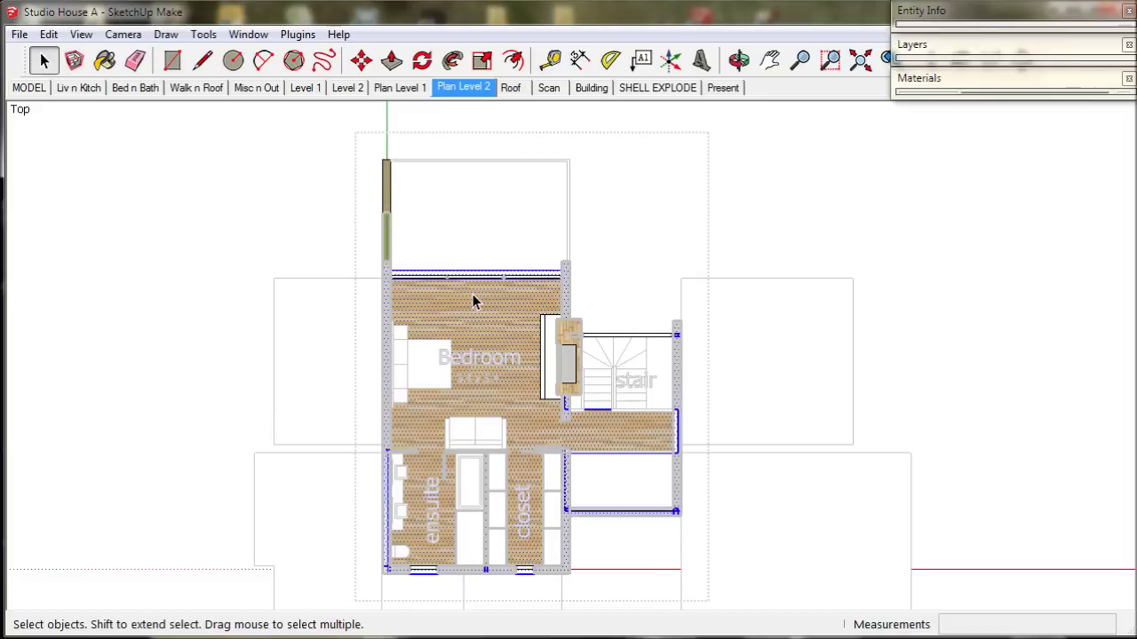
pyautogui.scroll(10, 571, 349)
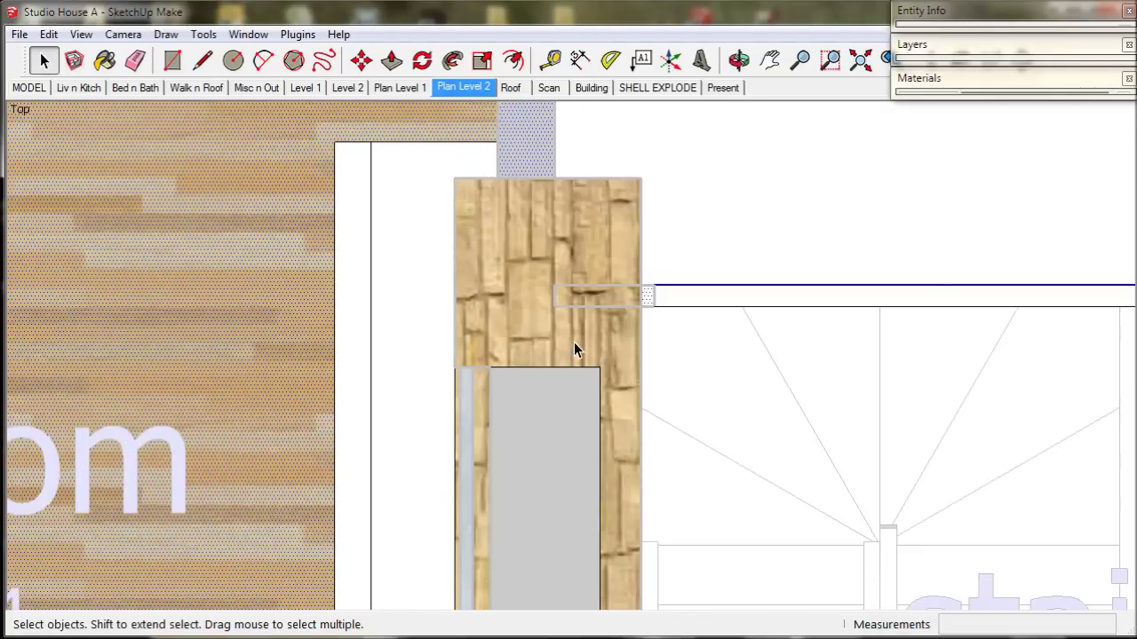
pyautogui.scroll(2, 573, 348)
pyautogui.moveTo(574, 348); pyautogui.dragTo(630, 322, button='middle')
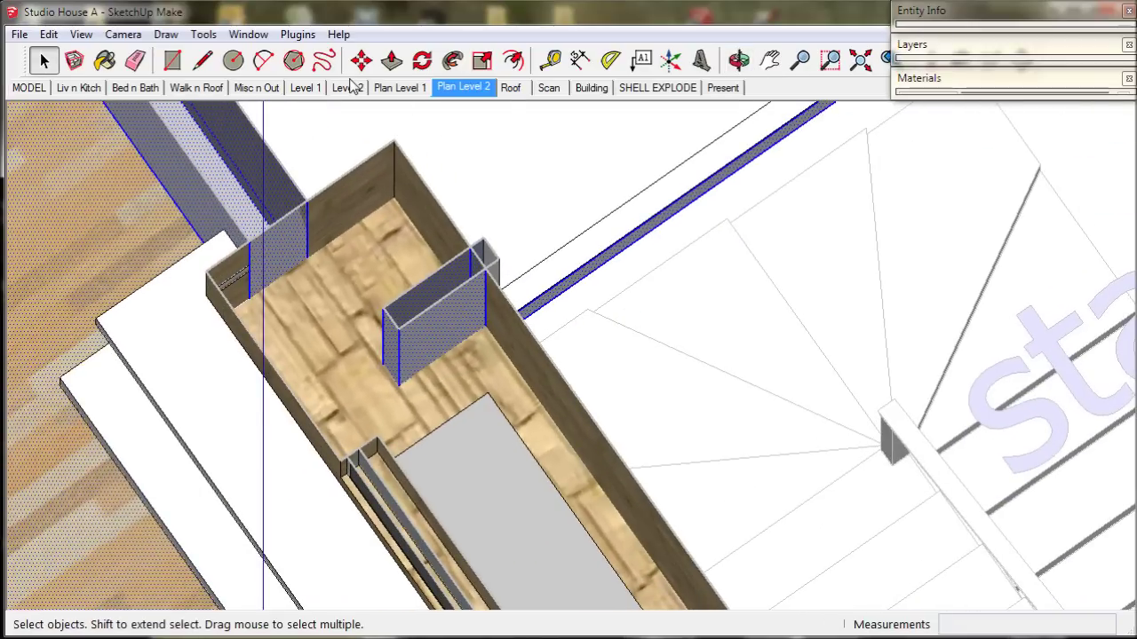
# - Push the small wall face beside the stair back to -360.7 mm
pyautogui.click(392, 61)
pyautogui.moveTo(422, 342); pyautogui.dragTo(512, 323)
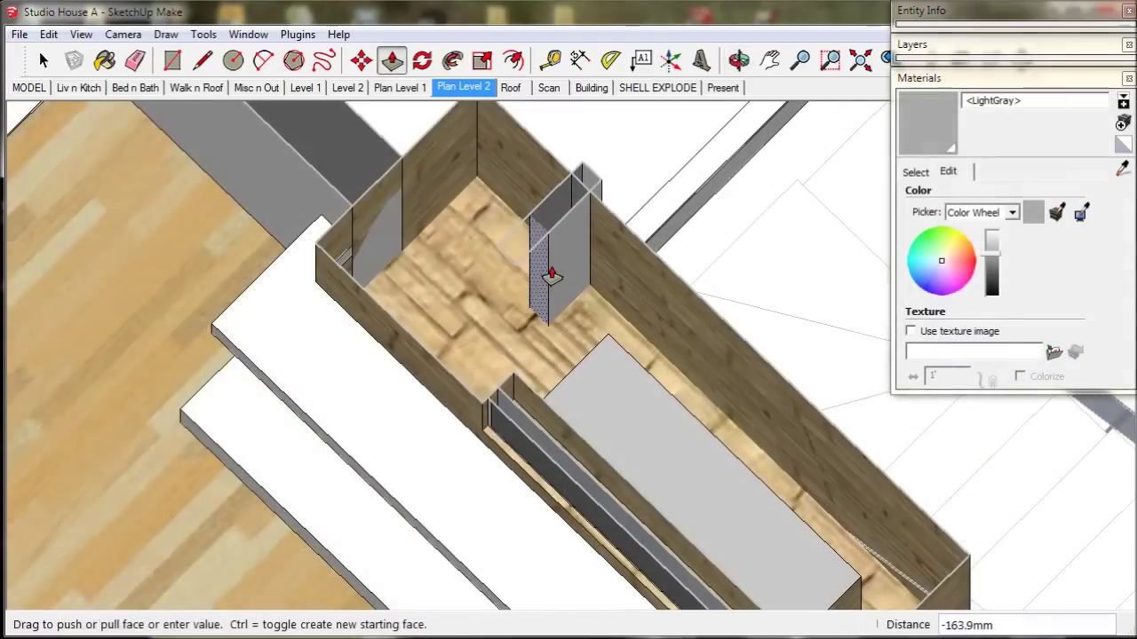
pyautogui.moveTo(551, 275); pyautogui.dragTo(647, 263)
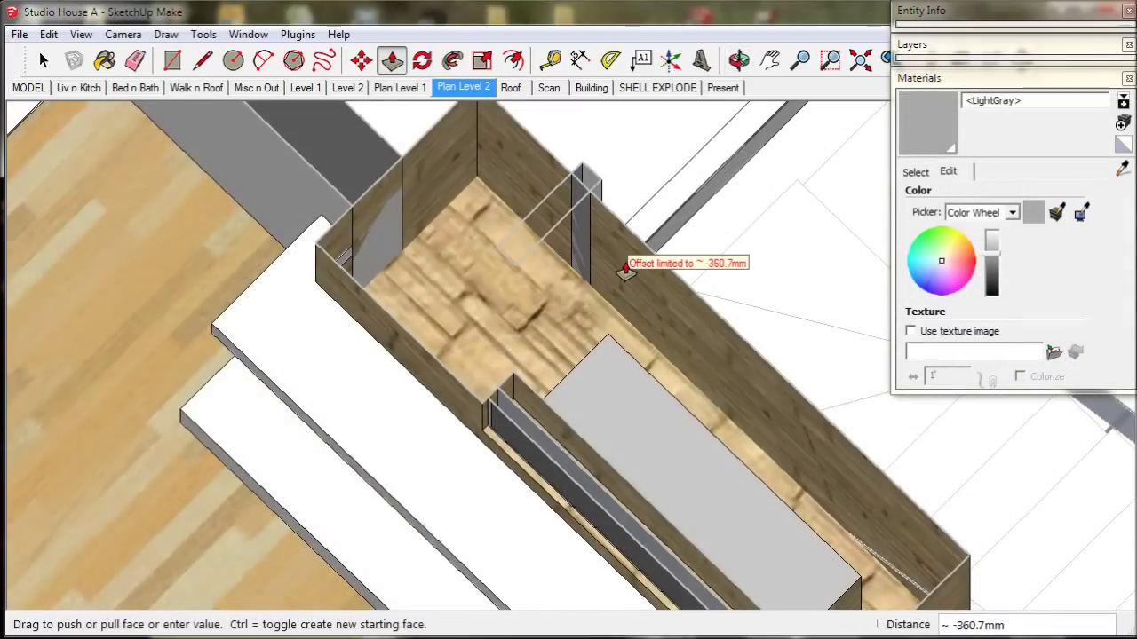
pyautogui.moveTo(655, 297); pyautogui.dragTo(655, 296)
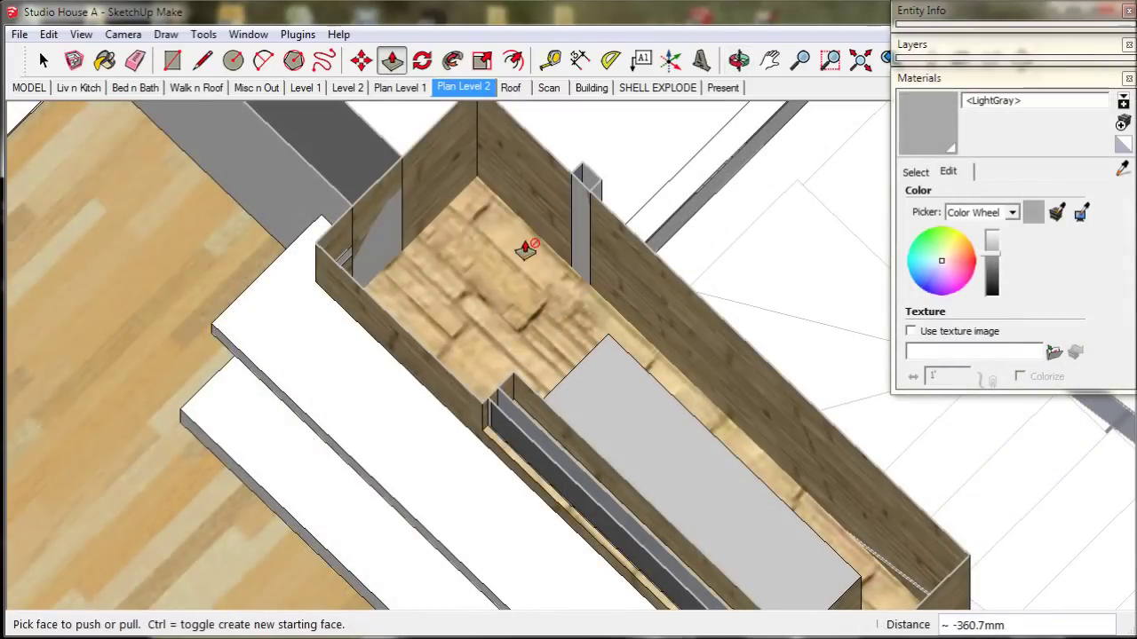
# - Move along to the closet wall and tidy its edges, sampling an existing surface colour
pyautogui.press('space')
pyautogui.press('e')
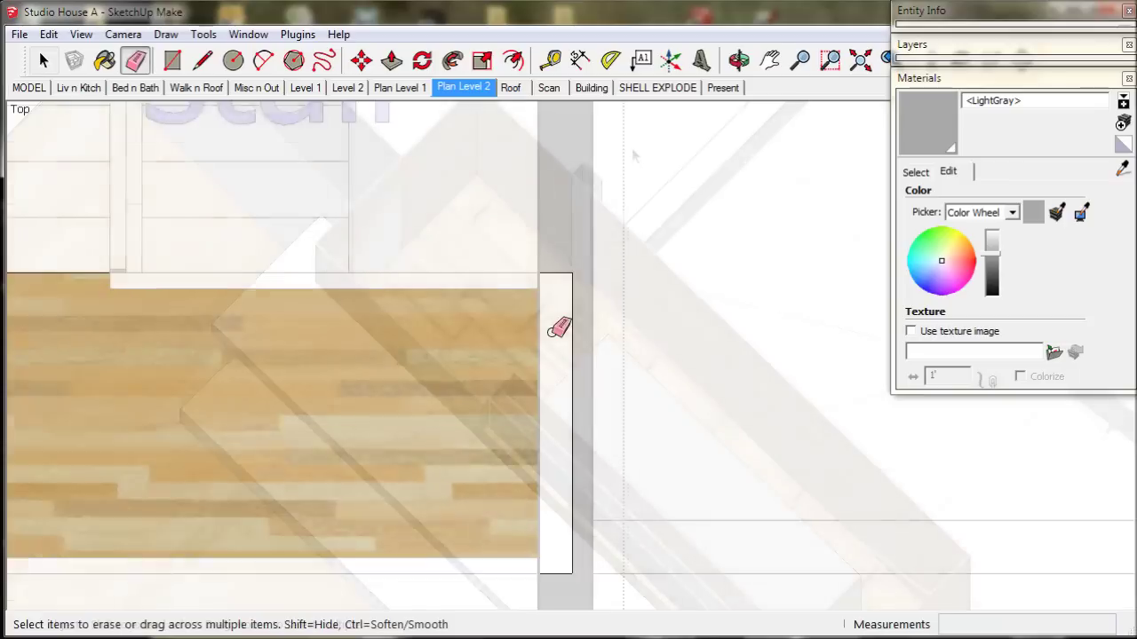
pyautogui.keyDown('shift'); pyautogui.moveTo(576, 346); pyautogui.dragTo(594, 195, button='middle'); pyautogui.keyUp('shift')
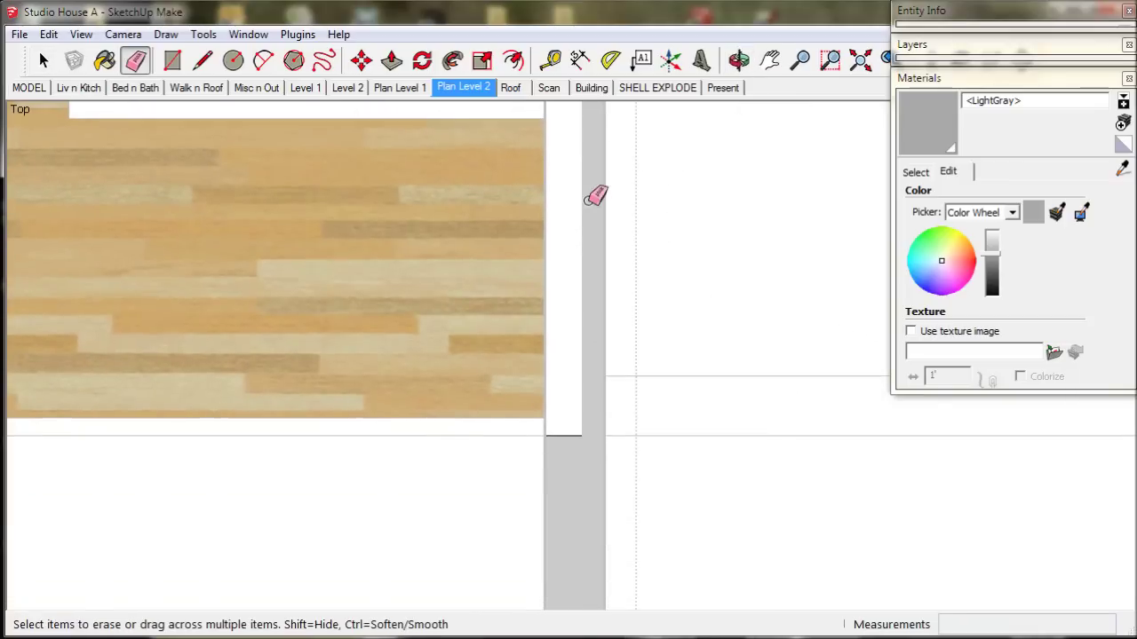
pyautogui.press('b')
pyautogui.press('alt')
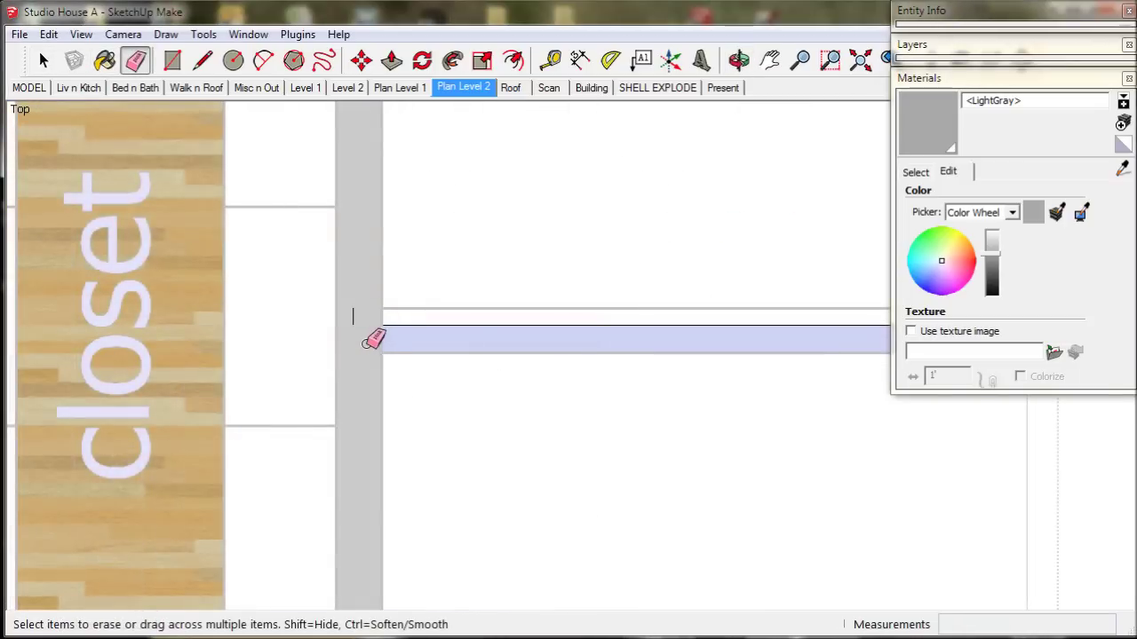
pyautogui.scroll(-3, 375, 307)
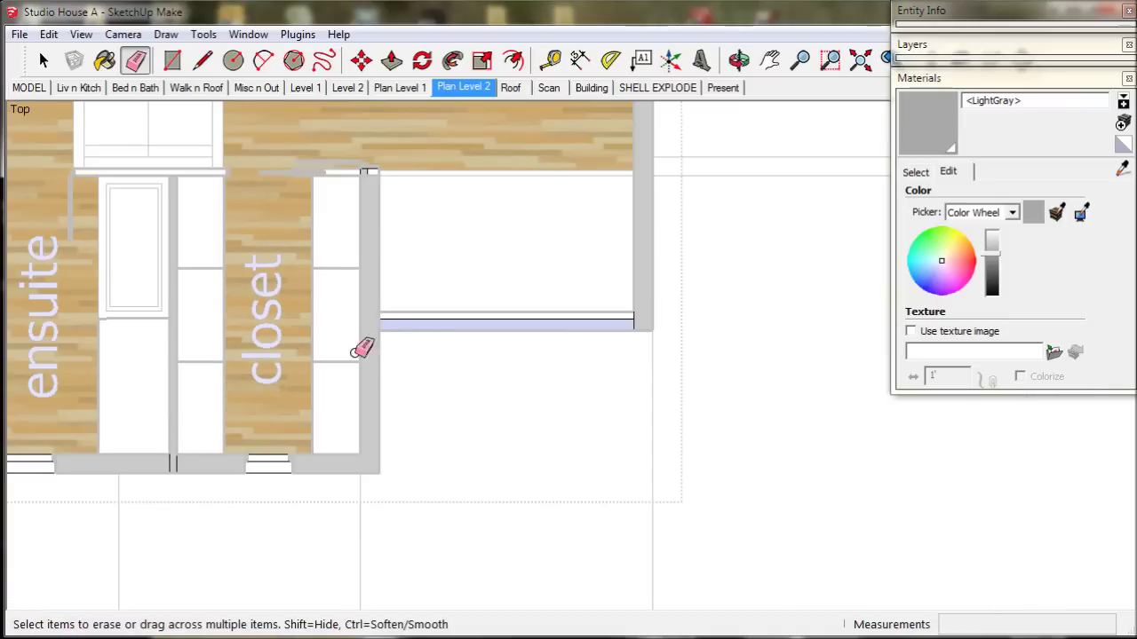
pyautogui.moveTo(361, 347)
pyautogui.keyDown('shift'); pyautogui.mouseDown(button='middle')
pyautogui.moveTo(453, 368)
pyautogui.moveTo(393, 470)
pyautogui.mouseUp(button='middle'); pyautogui.keyUp('shift')
pyautogui.scroll(6, 381, 456)
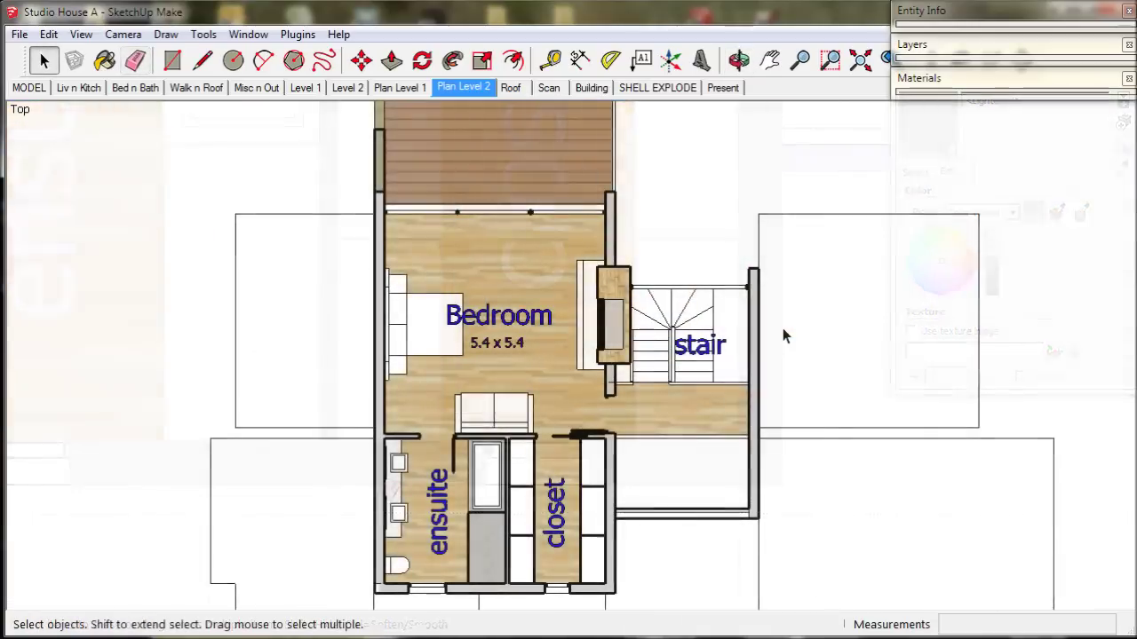
# - Centre the whole Level 2 plan in view and enable View > Shadows
pyautogui.scroll(-1, 783, 335)
pyautogui.keyDown('shift'); pyautogui.moveTo(784, 360); pyautogui.dragTo(675, 302, button='middle'); pyautogui.keyUp('shift')
pyautogui.scroll(-1, 737, 295)
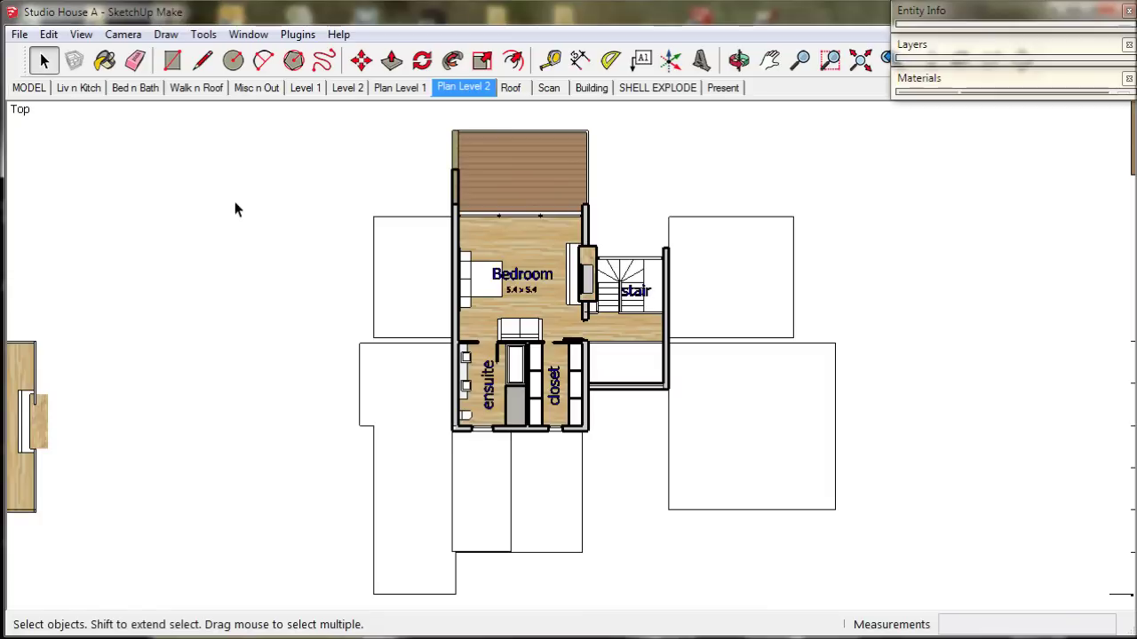
pyautogui.click(81, 34)
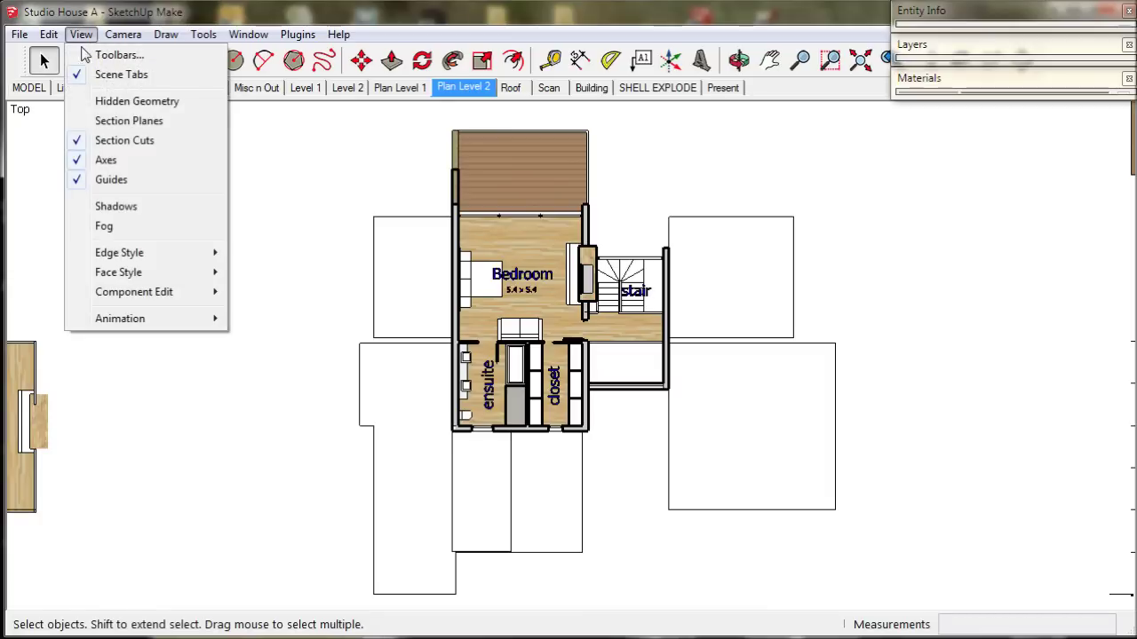
pyautogui.click(85, 206)
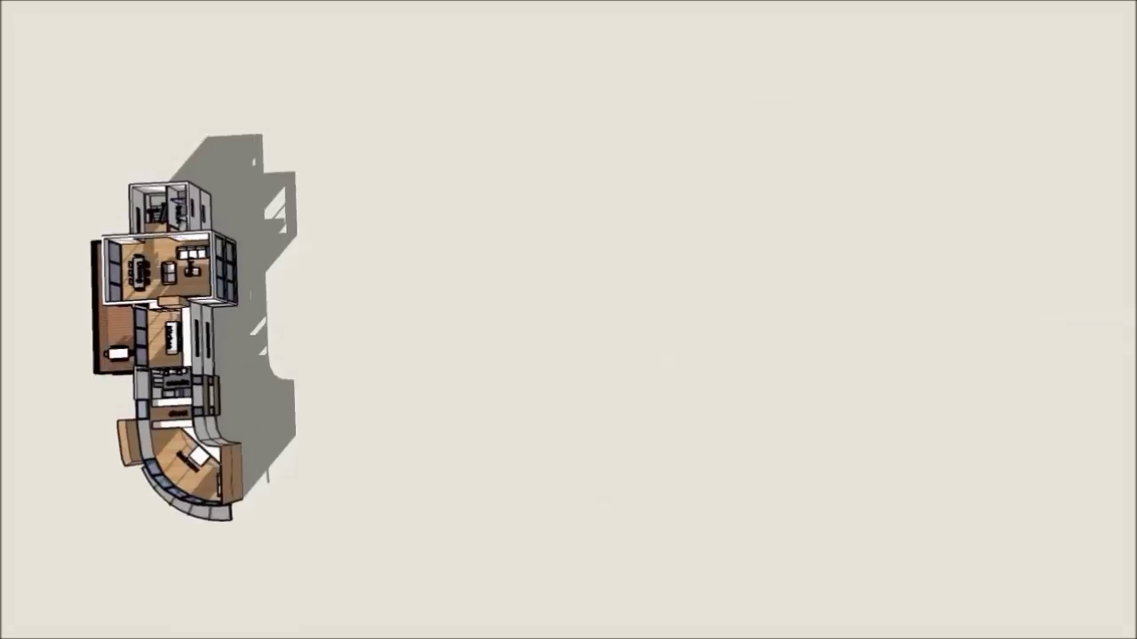